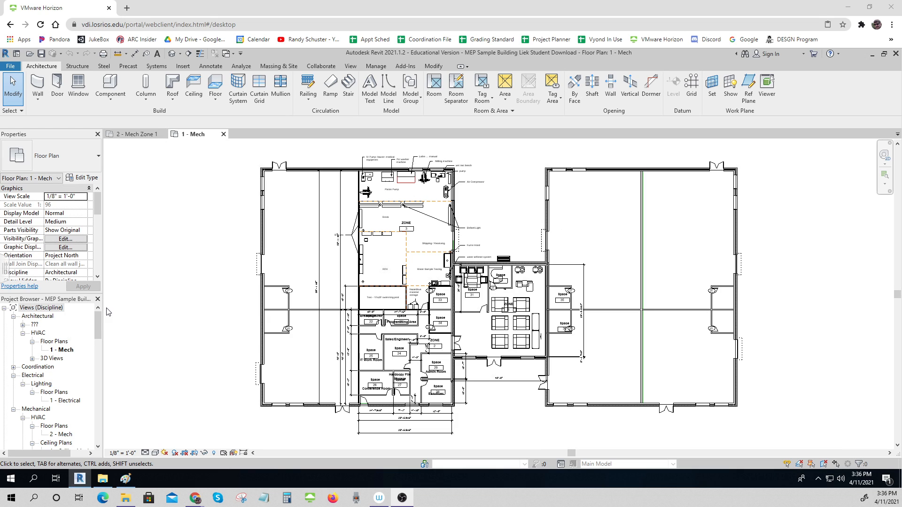
Duplicate the 2 - Mech floor plan view under Mechanical HVAC, without detailing.
drag(98, 321, 94, 337)
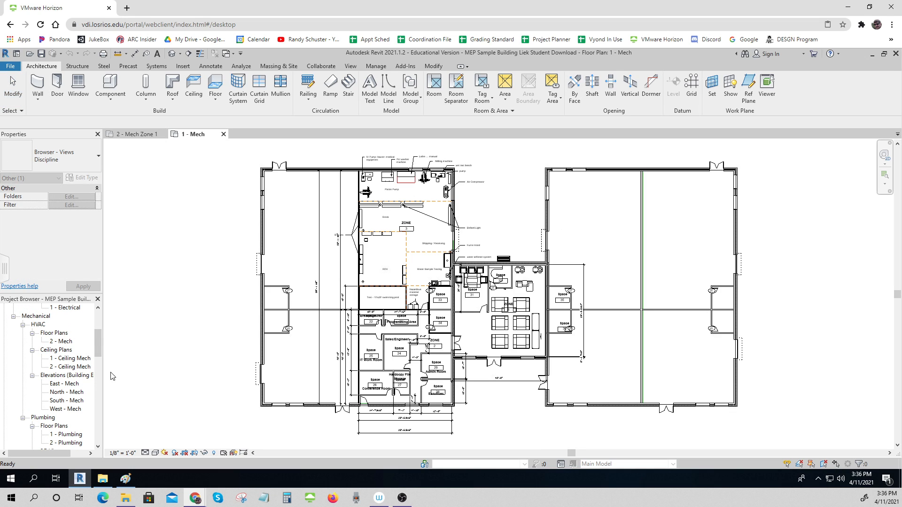
click(63, 342)
right_click(63, 343)
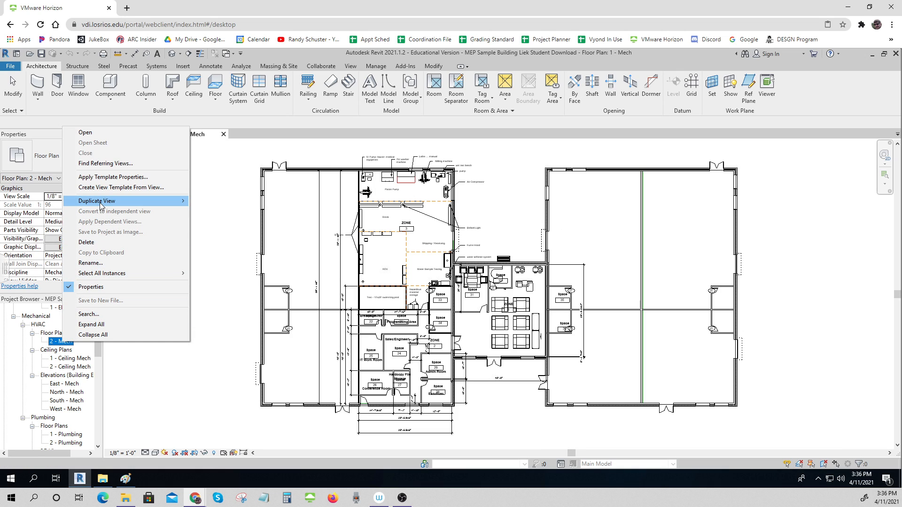
mouse_move(101, 205)
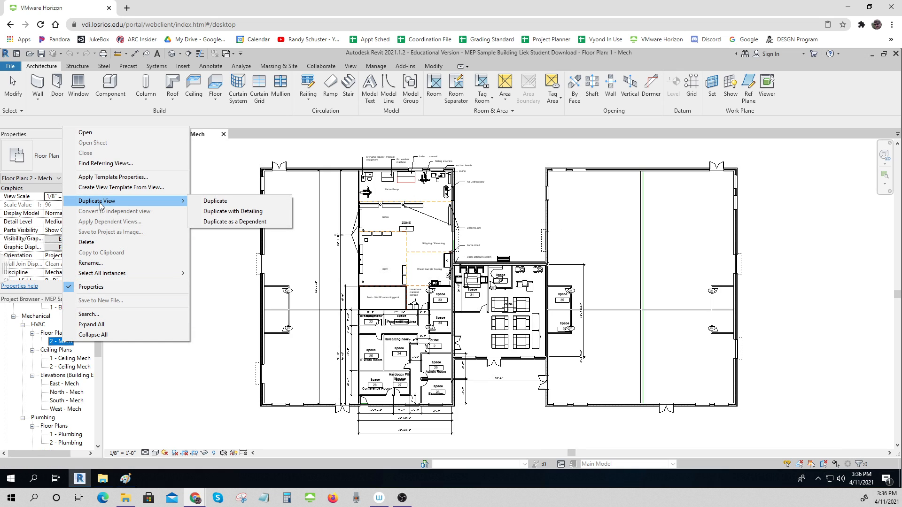
click(219, 202)
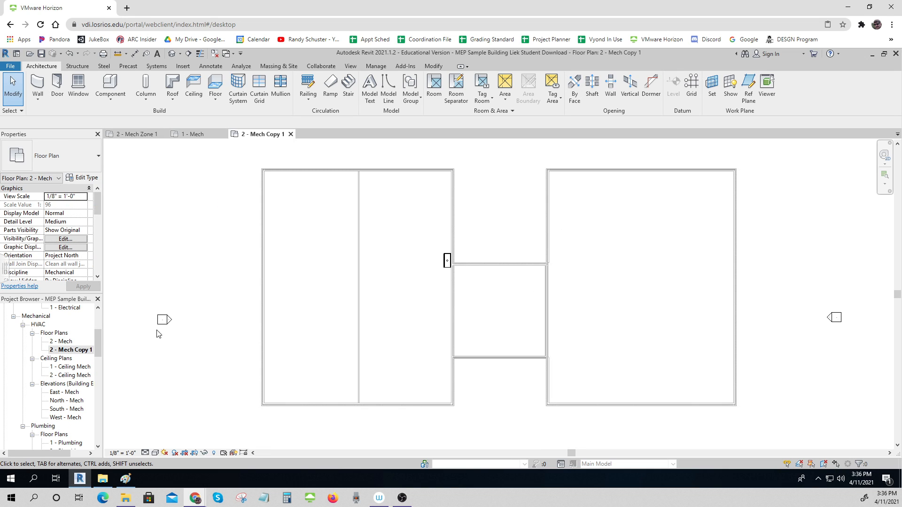
Rename the duplicated floor plan view as 2 - Mech Zone 1.
click(69, 350)
right_click(70, 350)
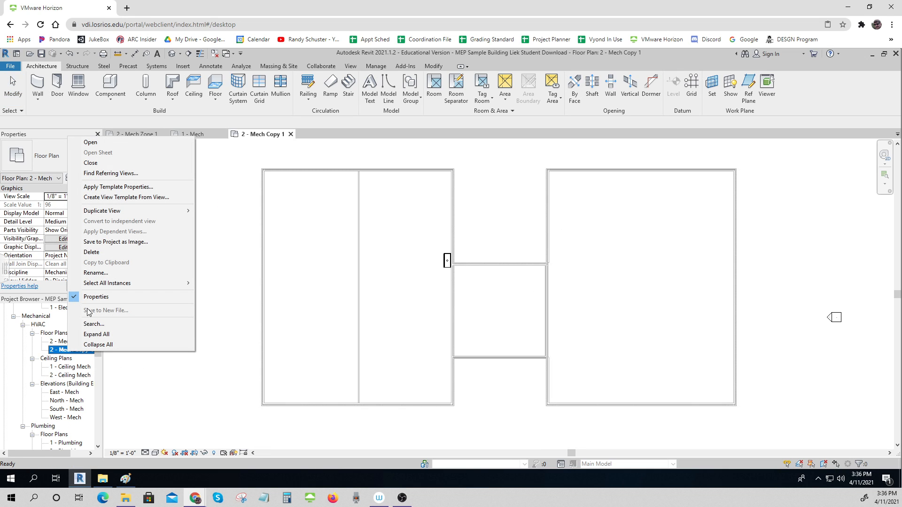
click(95, 273)
click(82, 350)
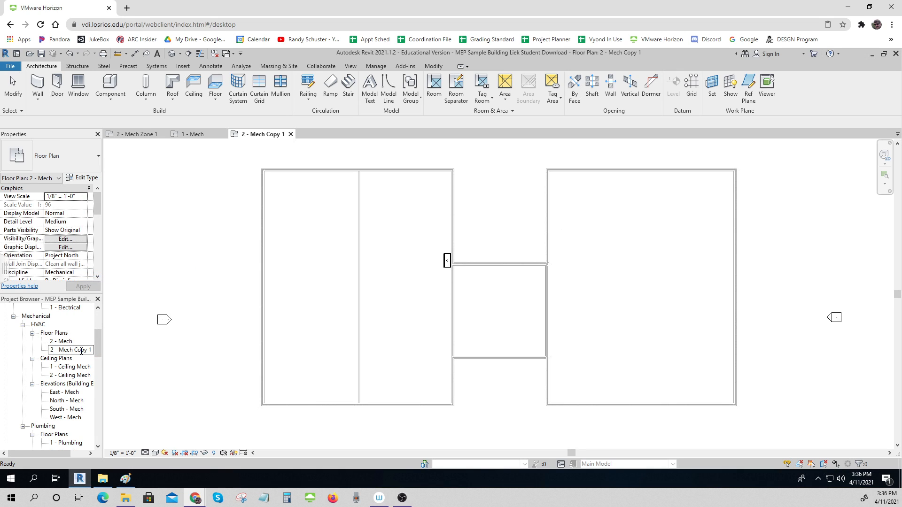
drag(75, 350, 100, 351)
text(Zone 1)
click(153, 371)
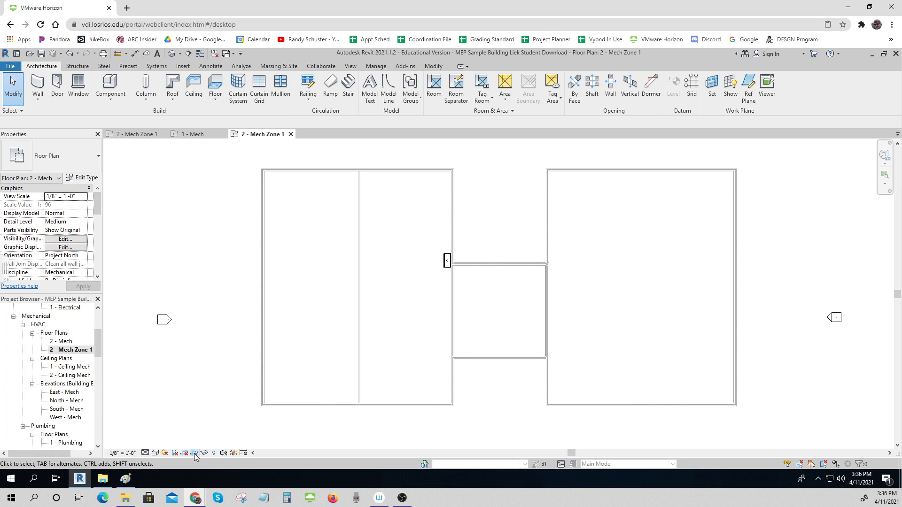
Crop the Zone 1 view on all four sides to the small central building between the two large ones.
scroll(281, 383, down, 2)
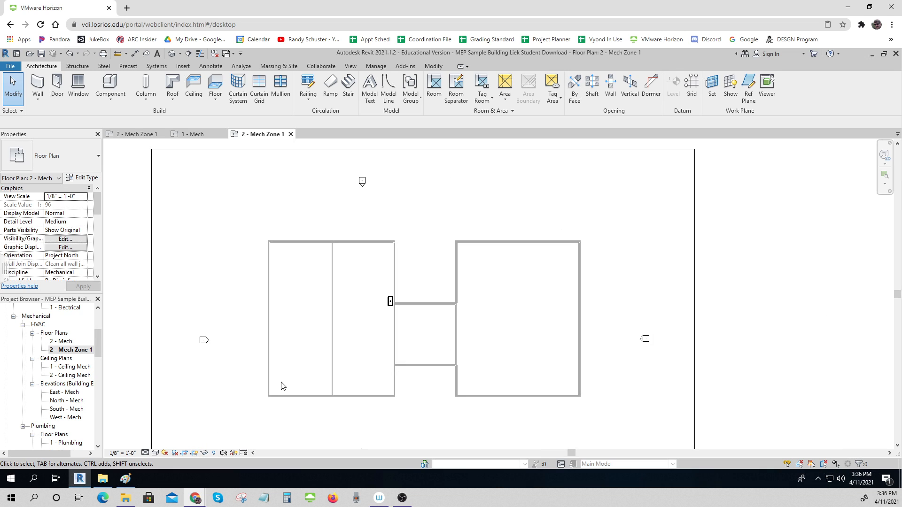
scroll(282, 386, down, 1)
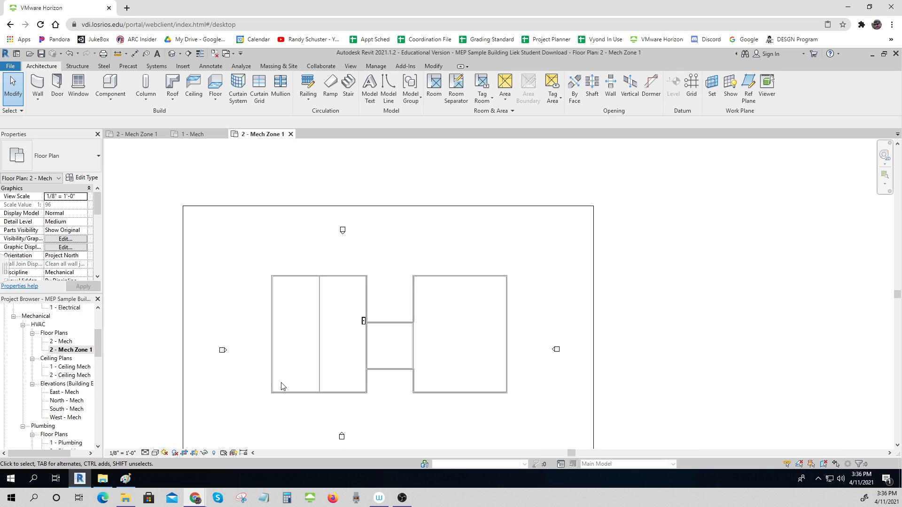
click(415, 206)
drag(389, 235, 381, 319)
middle_drag(400, 361, 400, 298)
drag(390, 401, 391, 310)
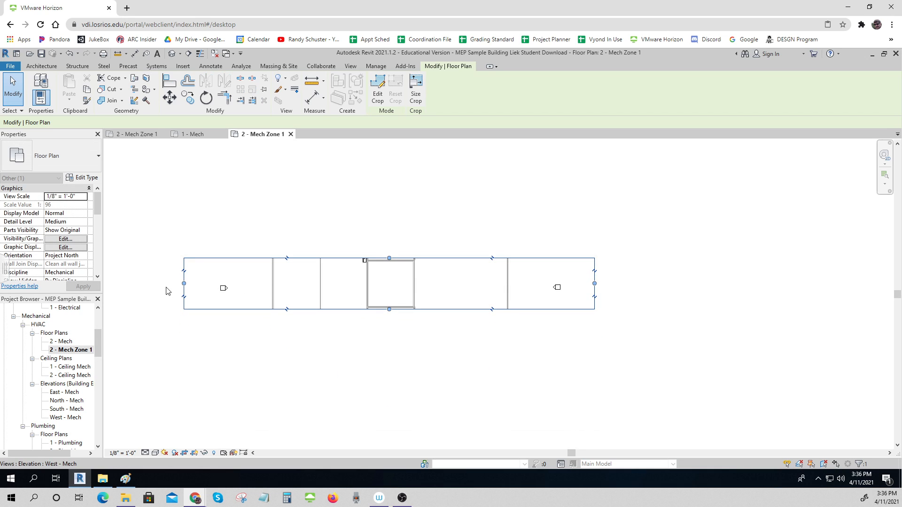
drag(184, 283, 365, 284)
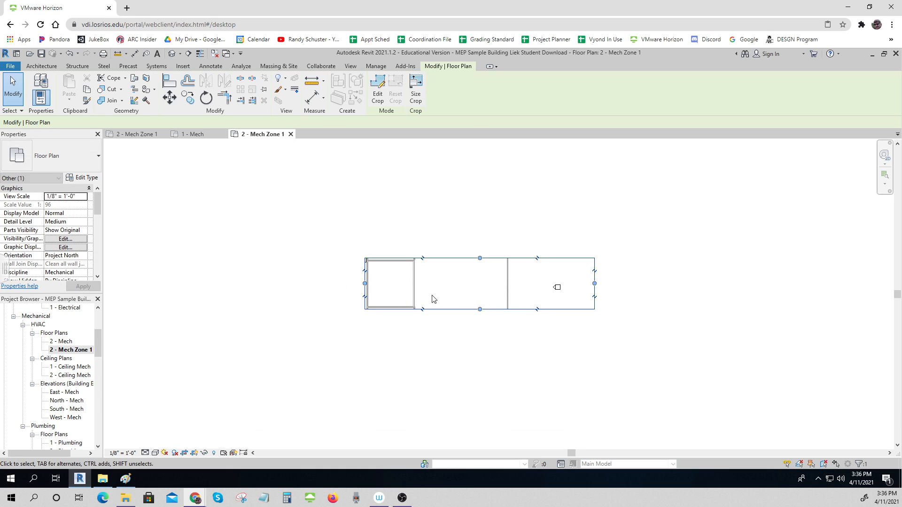
drag(595, 288, 417, 287)
click(372, 297)
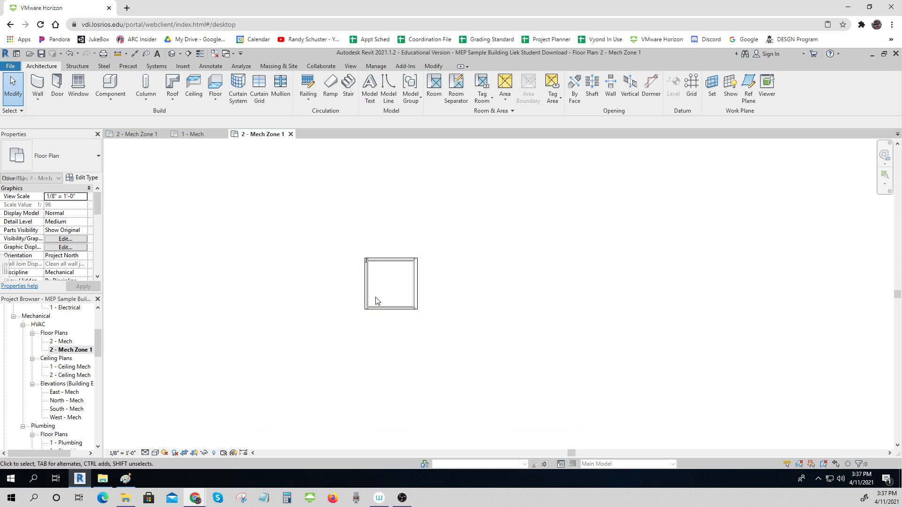
Hide the mechanical equipment element at the cropped view's upper-left corner in this view.
scroll(373, 280, up, 6)
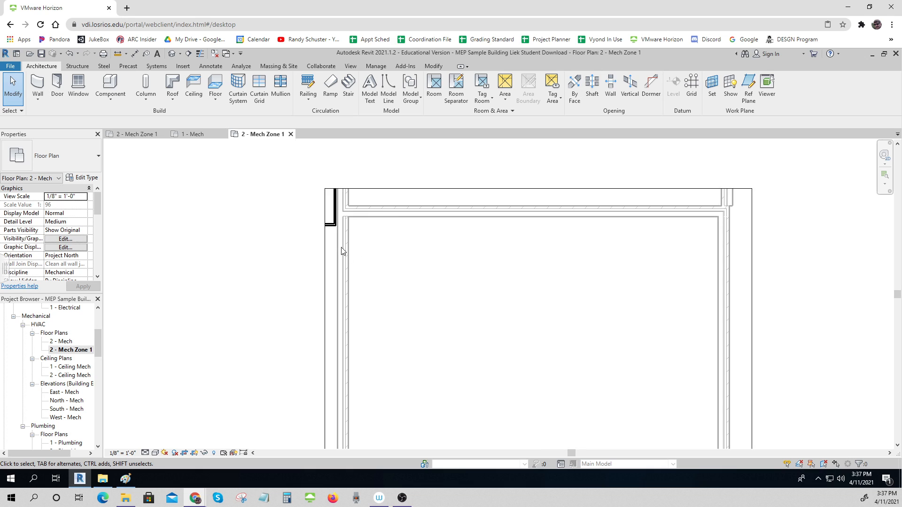
right_click(331, 223)
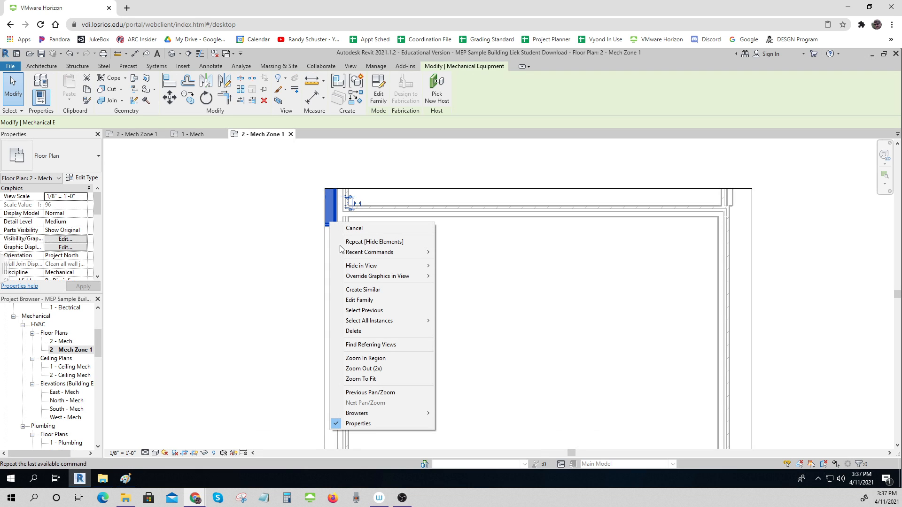
mouse_move(383, 265)
click(451, 266)
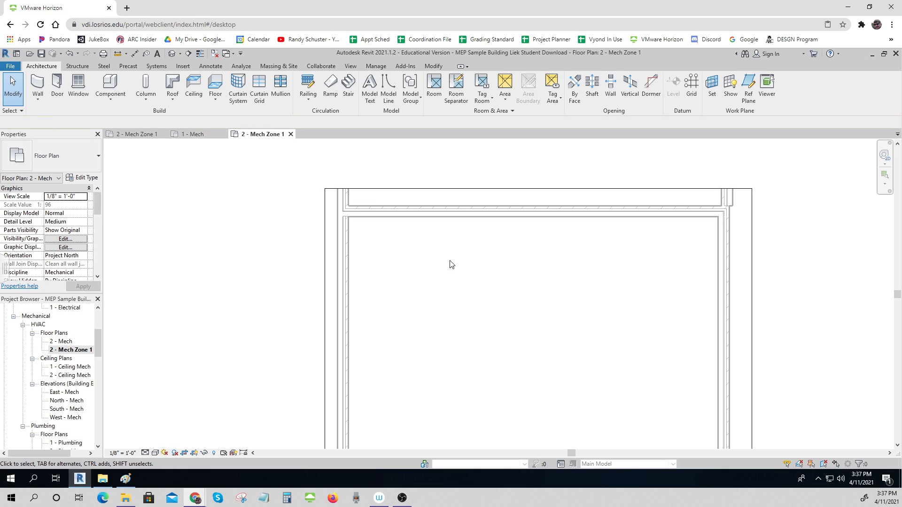
Tighten the crop region's upper and lower edges to the central building's walls and hide the crop region.
click(489, 192)
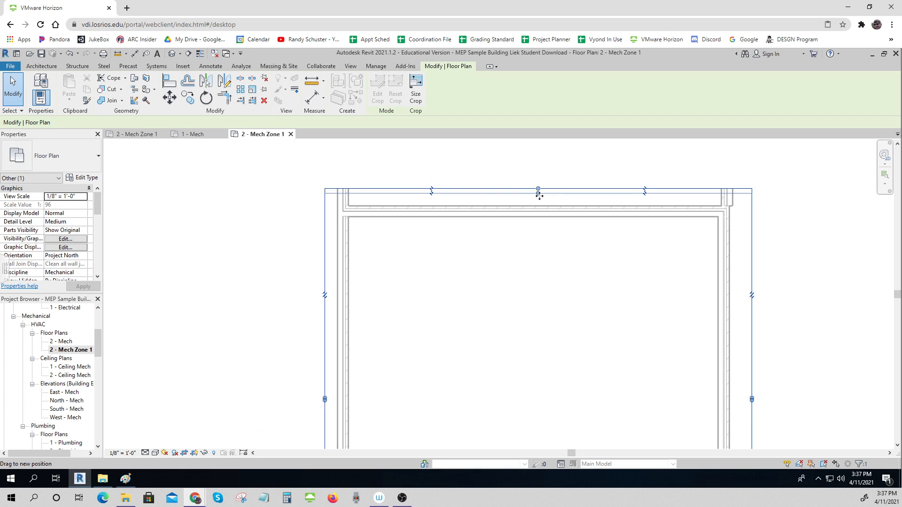
drag(539, 196, 538, 210)
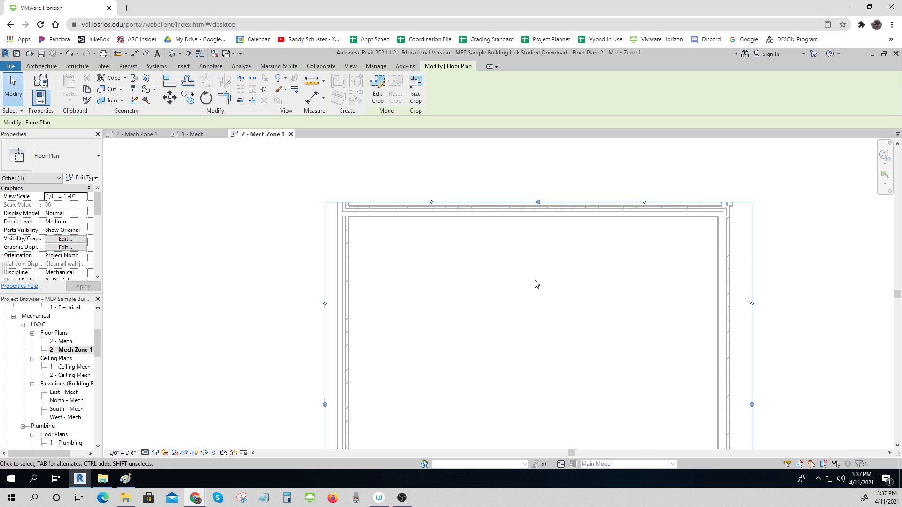
scroll(537, 284, down, 2)
middle_drag(534, 308, 467, 228)
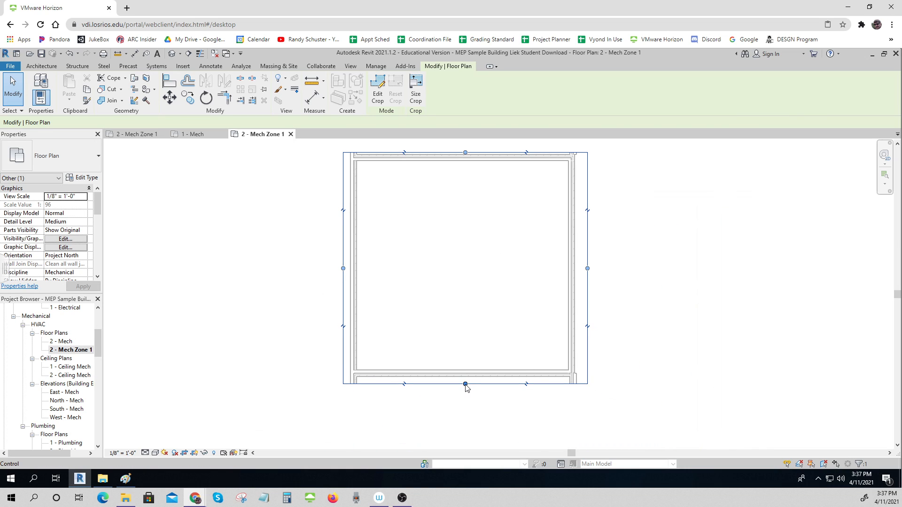
drag(466, 388, 466, 382)
click(296, 365)
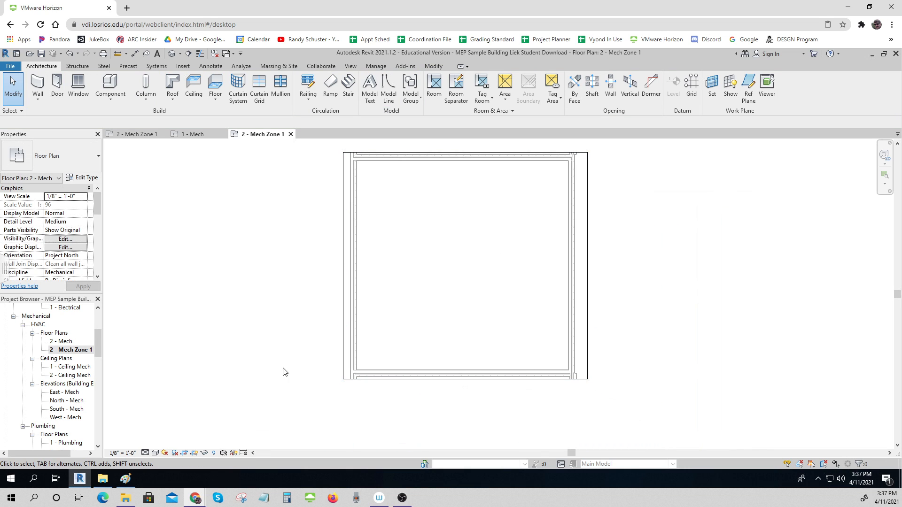
key(ctrl)
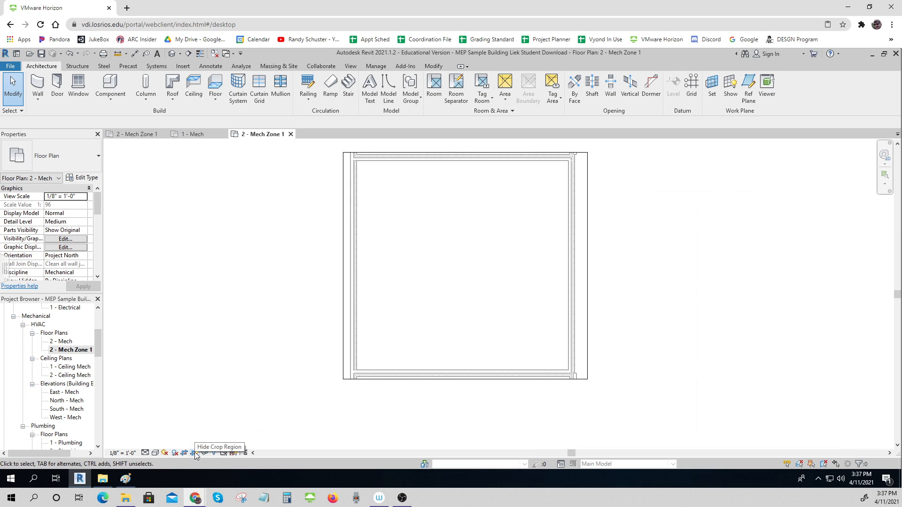
click(194, 451)
Set the view depth level of the 2 - Mech Zone 1 view range to Unlimited.
click(71, 350)
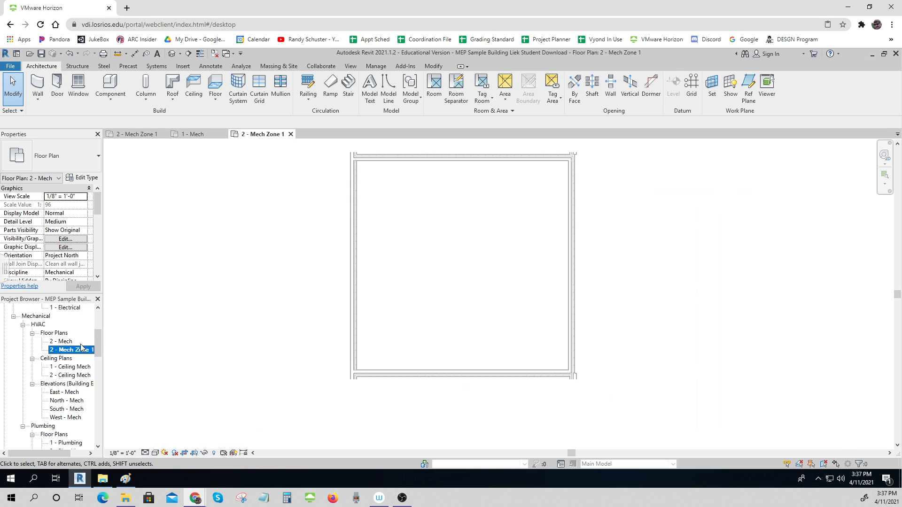
click(136, 262)
drag(98, 203, 98, 250)
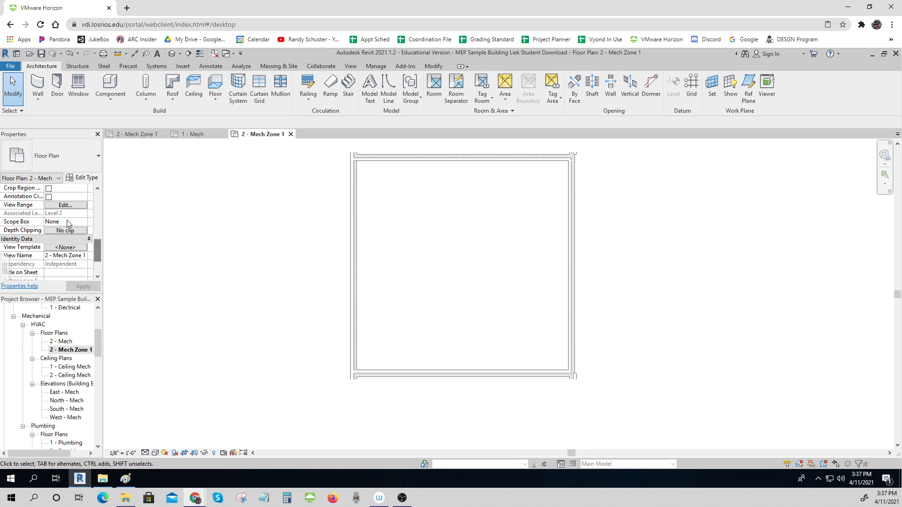
click(65, 205)
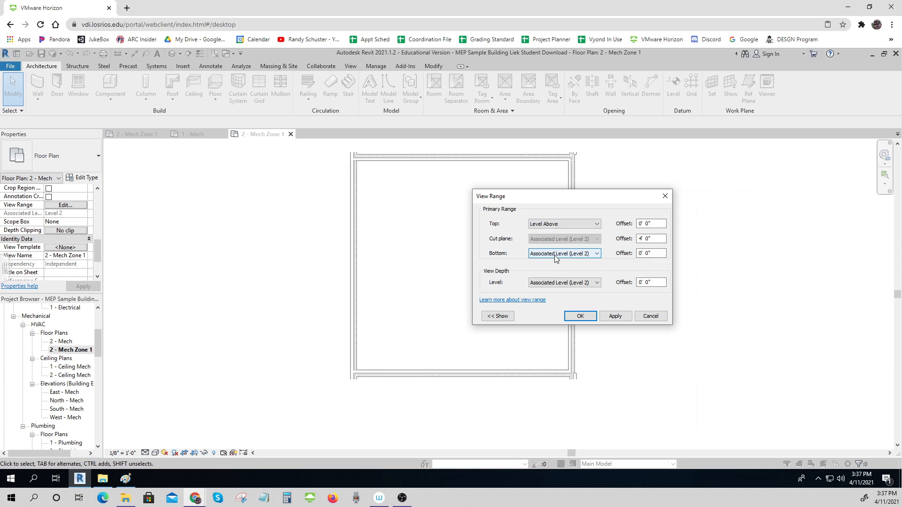
click(554, 284)
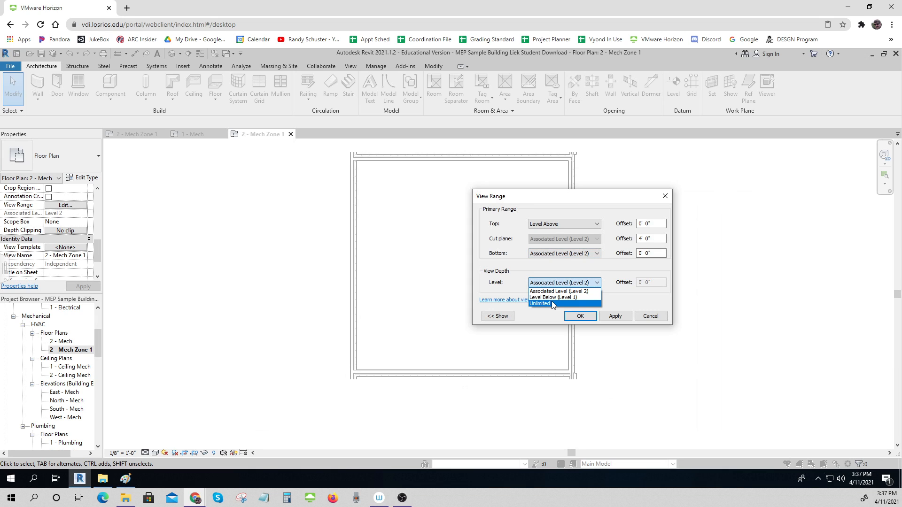
click(544, 303)
click(615, 317)
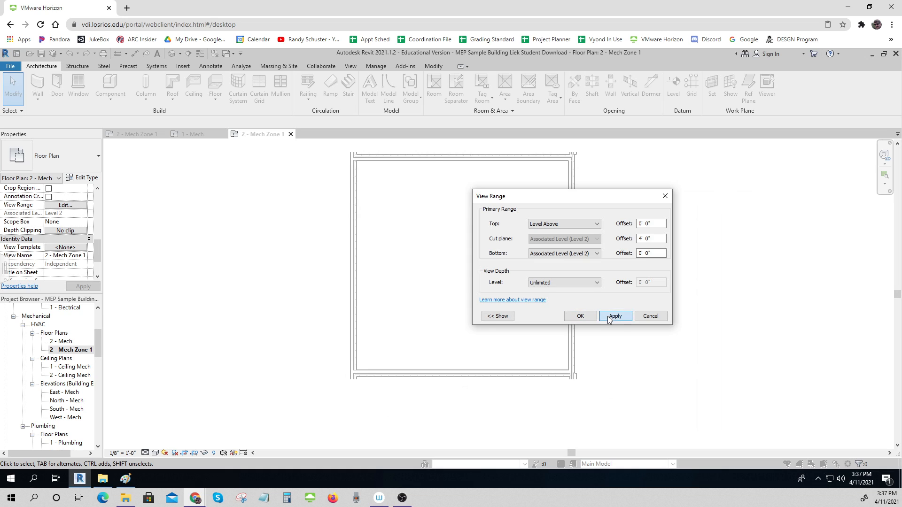
click(579, 316)
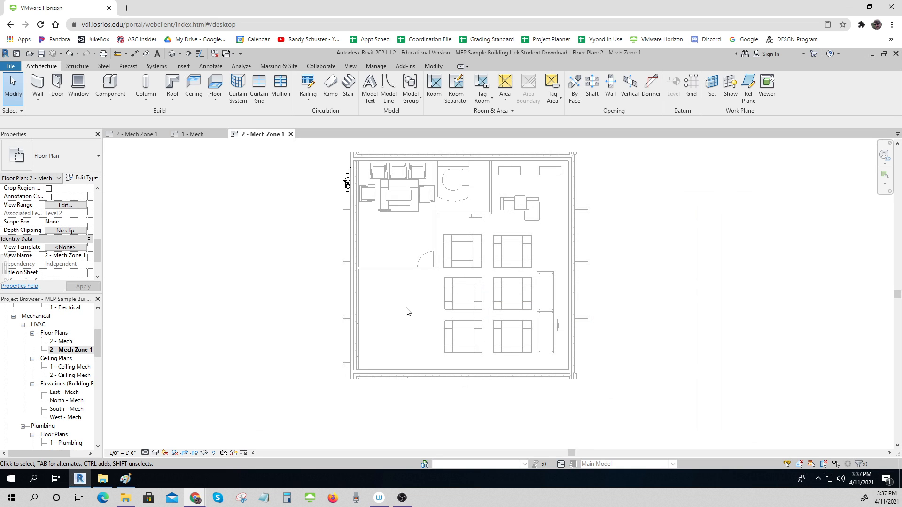
Hide the category of the water softener plumbing fixture outside the upper-left wall in this view.
scroll(353, 187, up, 2)
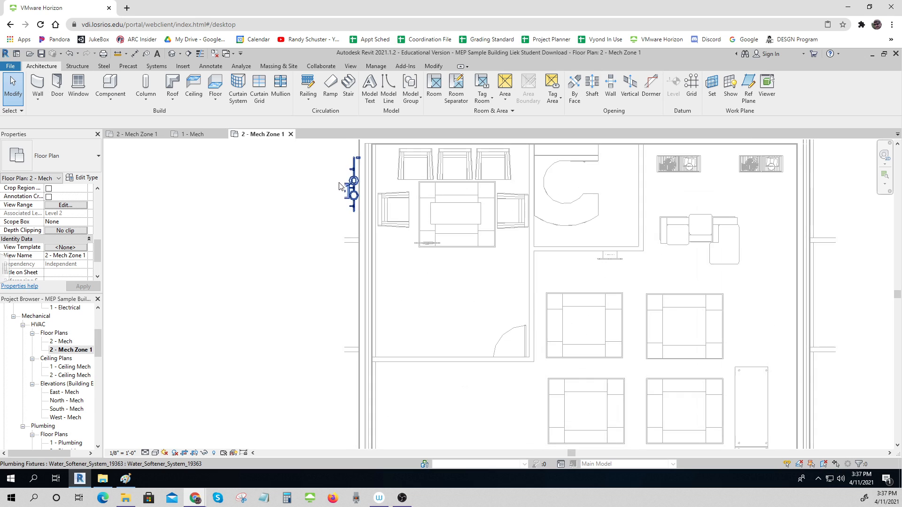
right_click(354, 187)
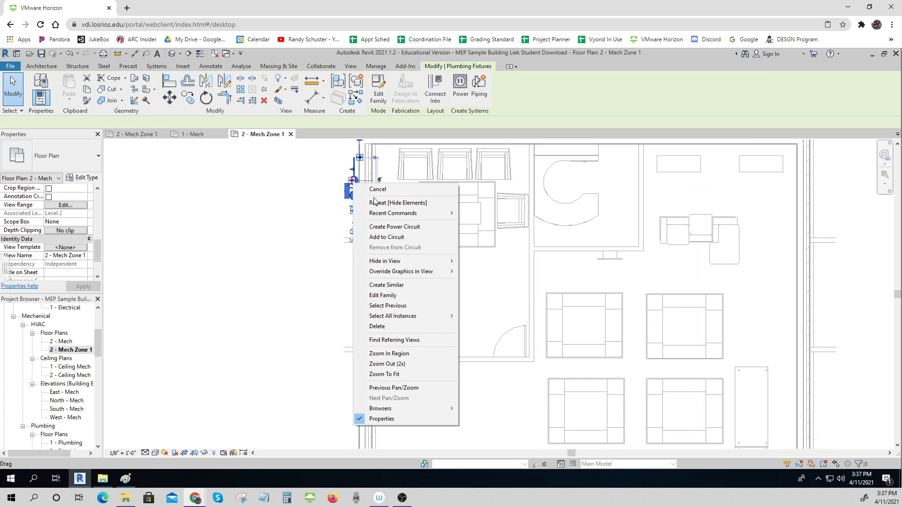
mouse_move(412, 261)
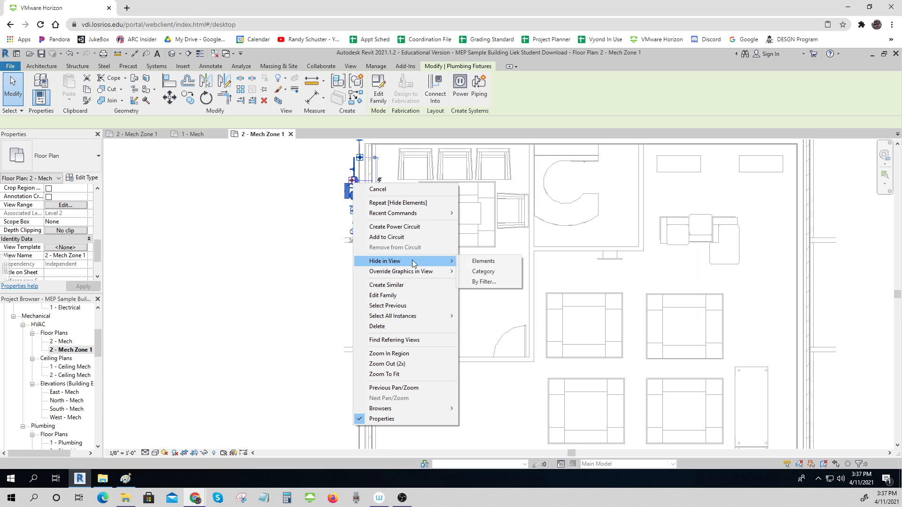
click(480, 271)
scroll(308, 271, down, 3)
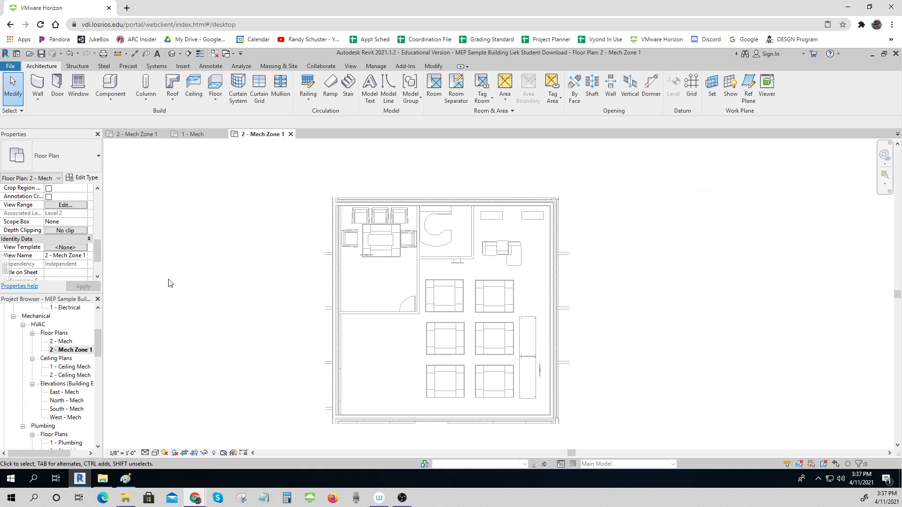
Set the view range's view depth level to Associated Level (Level 2) for the Zone 1 plan.
click(67, 207)
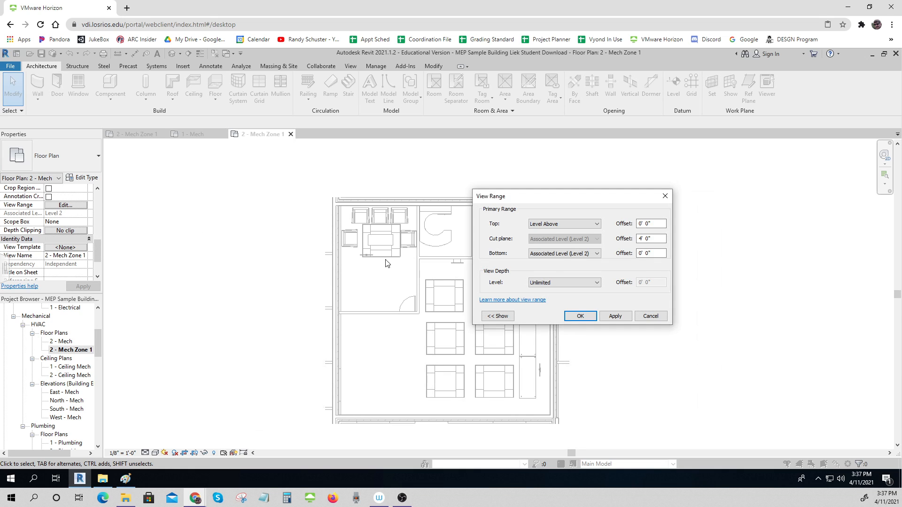
click(580, 258)
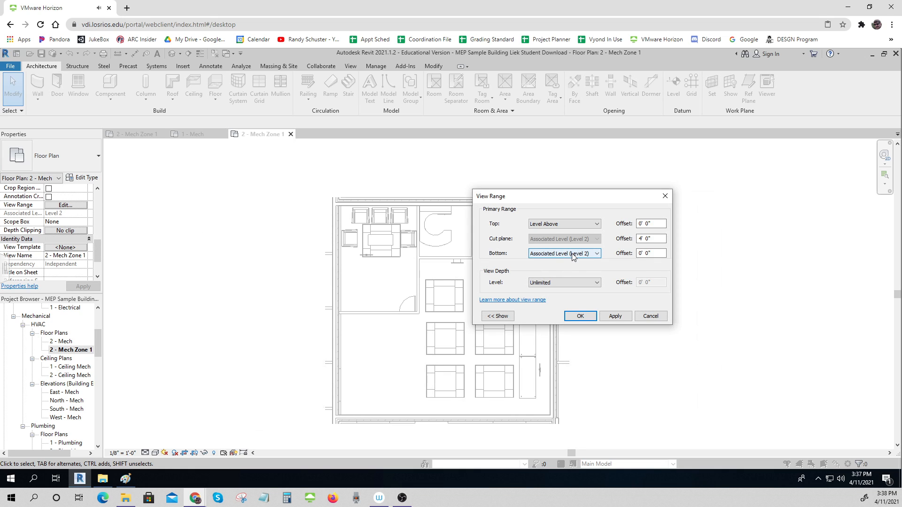
click(540, 285)
click(540, 283)
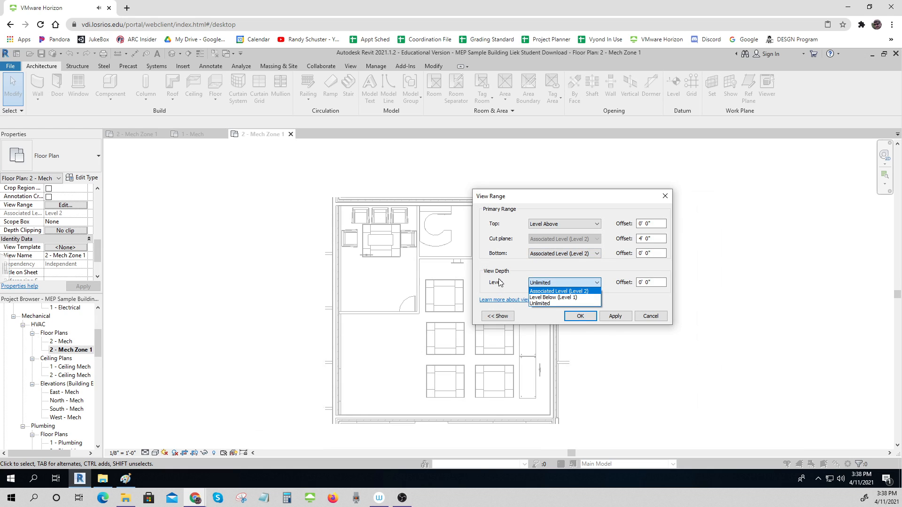
click(565, 292)
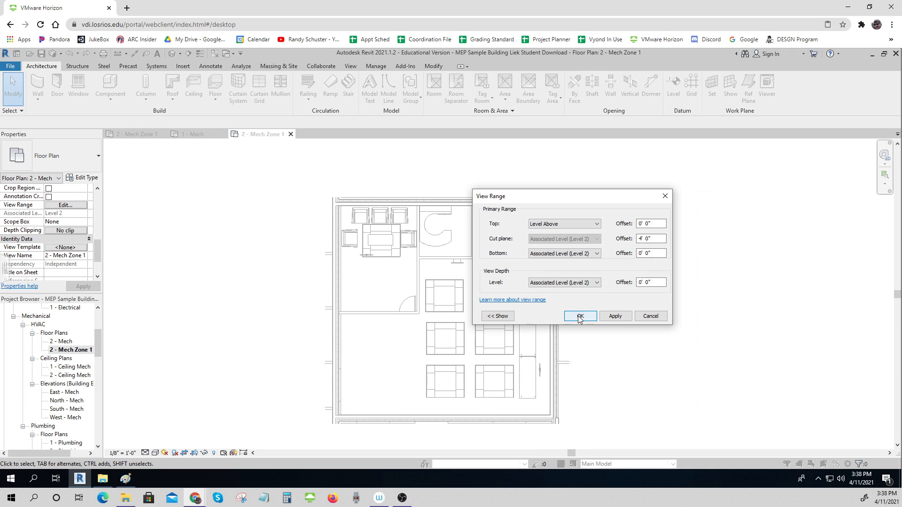
click(576, 316)
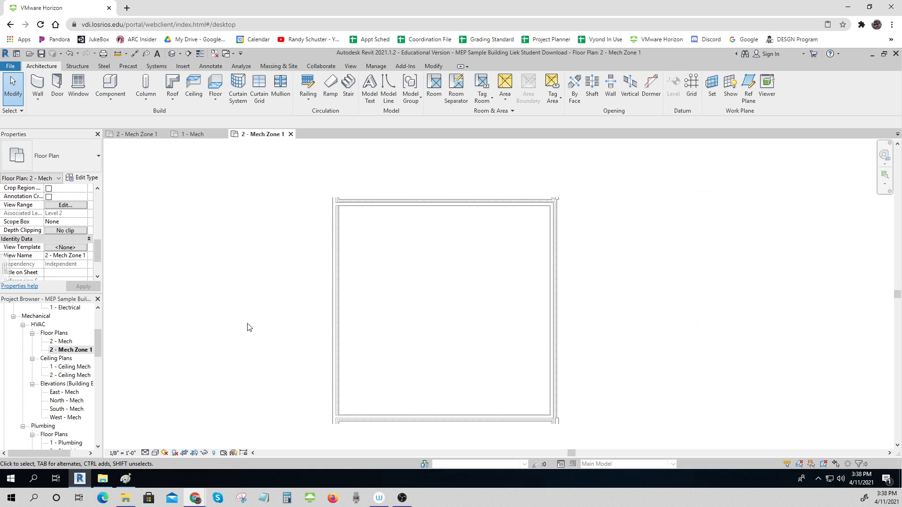
Switch to Paint to review the Zone 1 register layout snip, and return to the Revit floor plan.
click(200, 54)
click(214, 68)
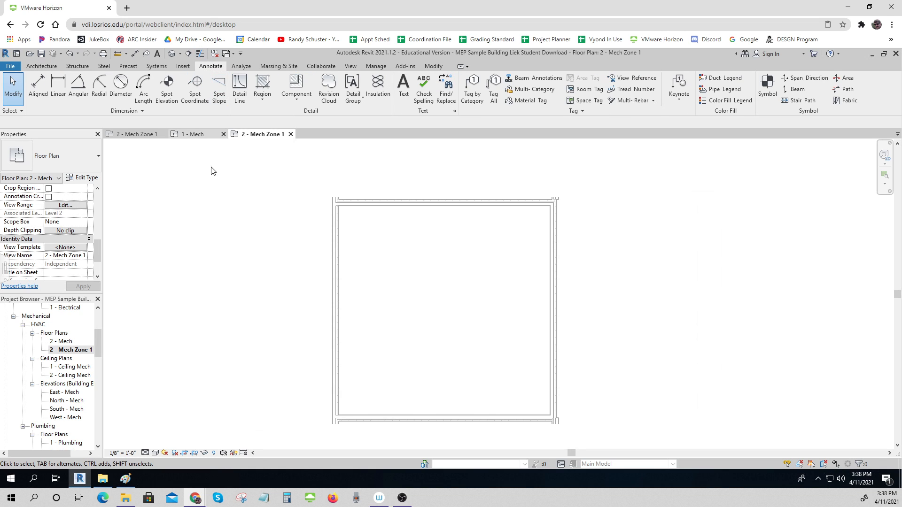
click(128, 480)
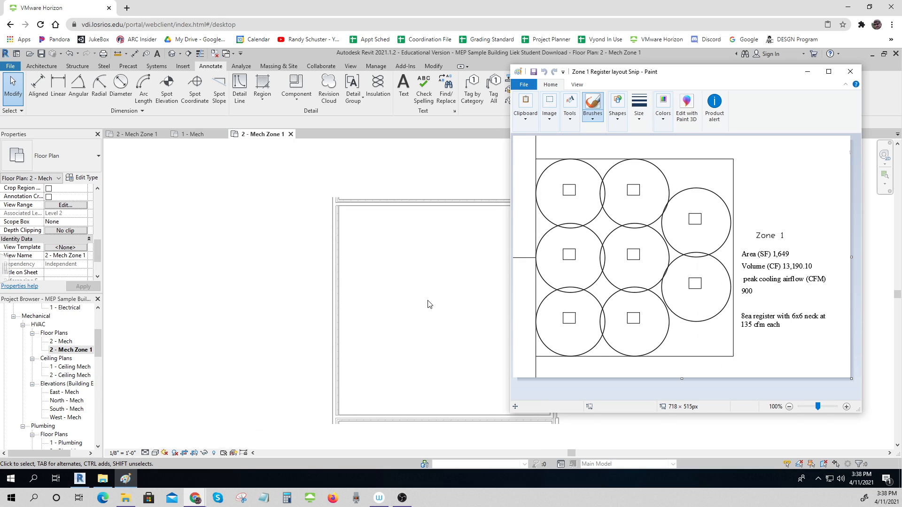
click(808, 73)
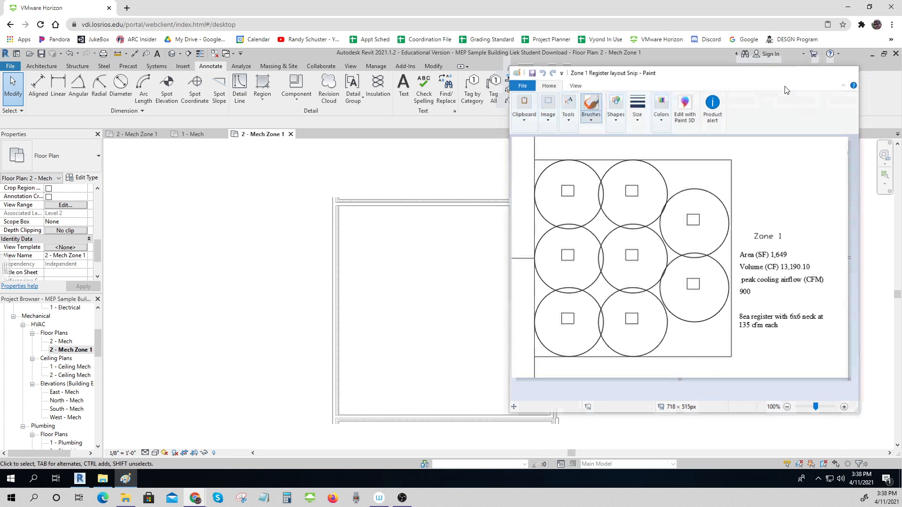
Draw chained detail lines from the room's upper-left inside corner, 7' along the upper wall and 7' down into the room.
click(240, 88)
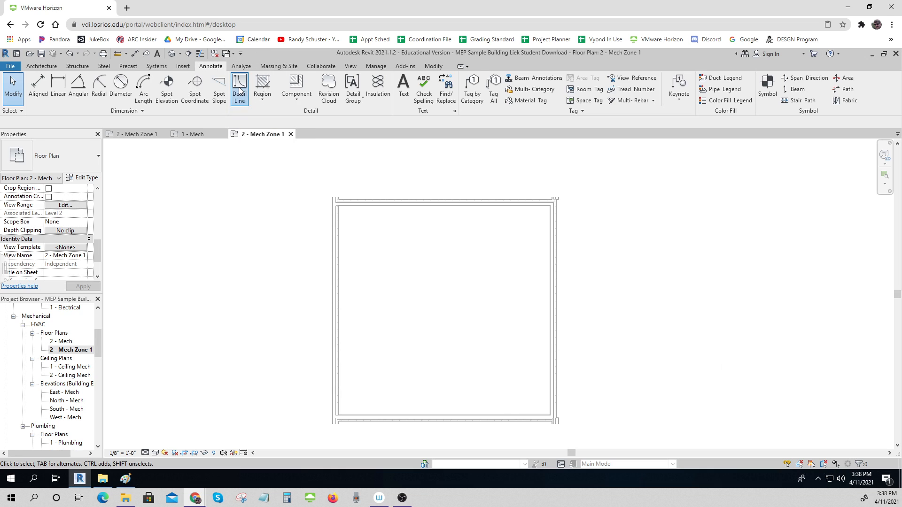
click(338, 204)
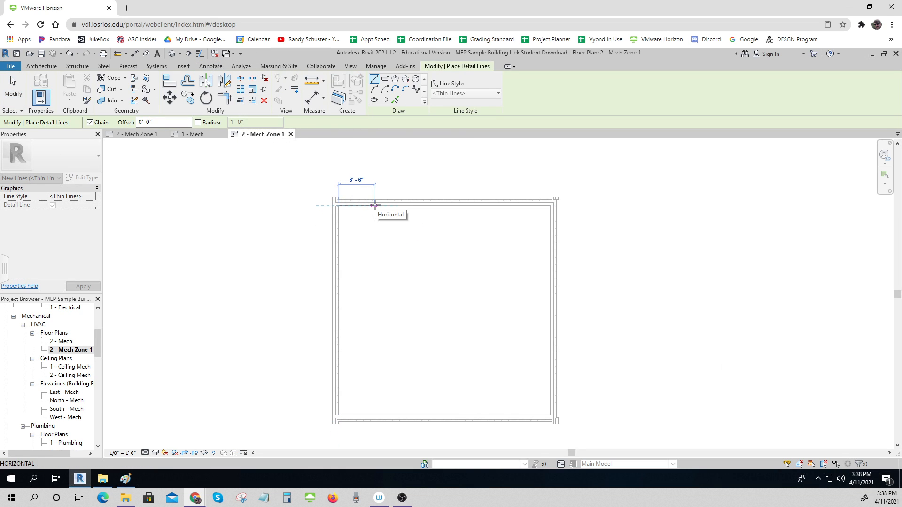
text(7)
key(Return)
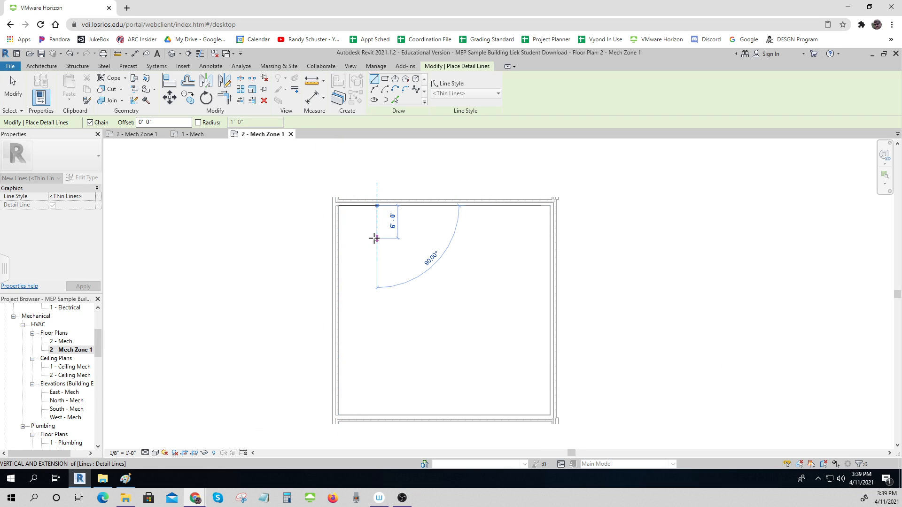
text(7')
key(Return)
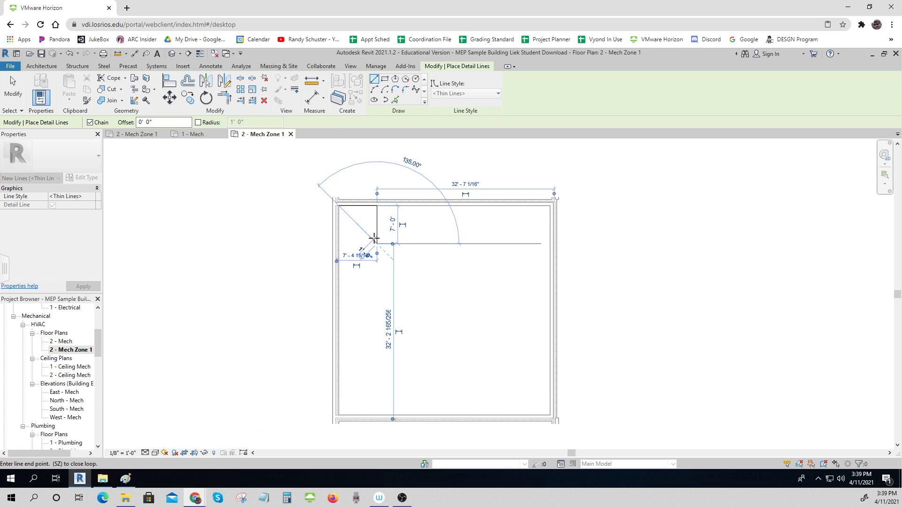
key(Escape)
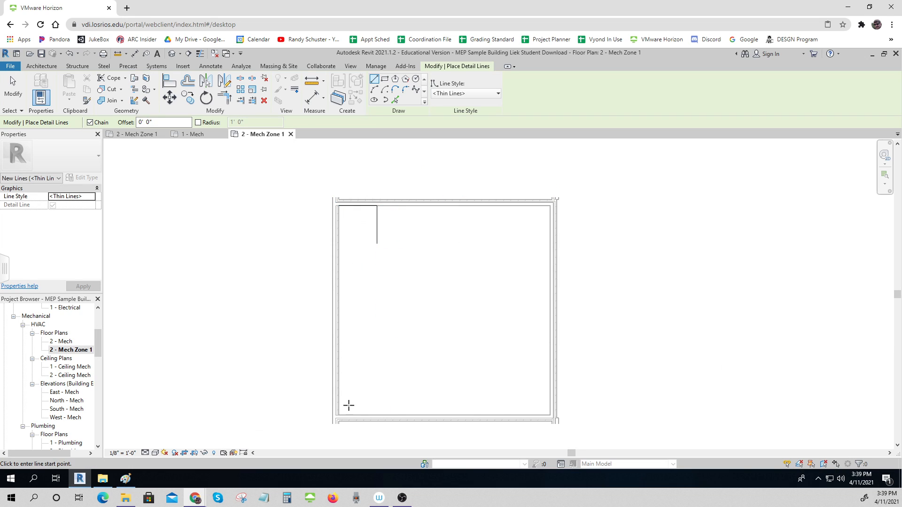
Draw chained detail lines from the room's lower-left inside corner, 7' along the lower wall and 7' up into the room.
click(338, 415)
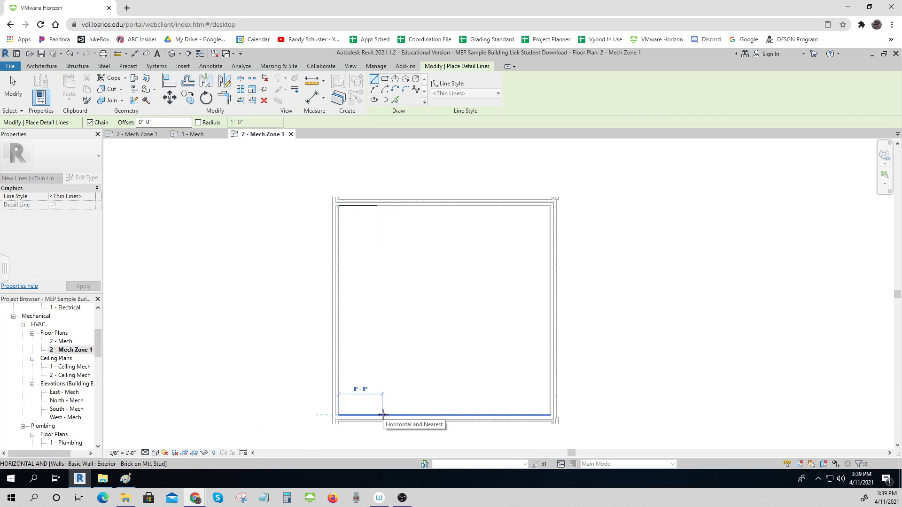
text(7')
key(Return)
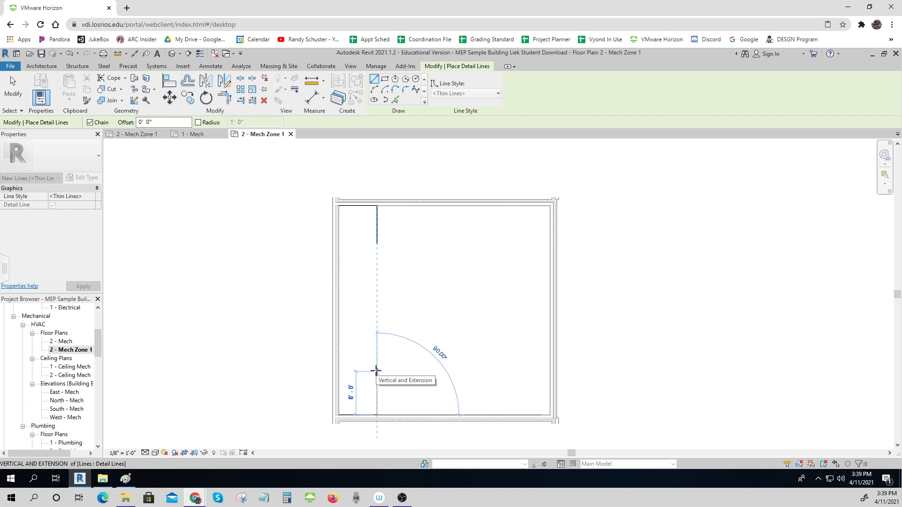
text(7')
key(Return)
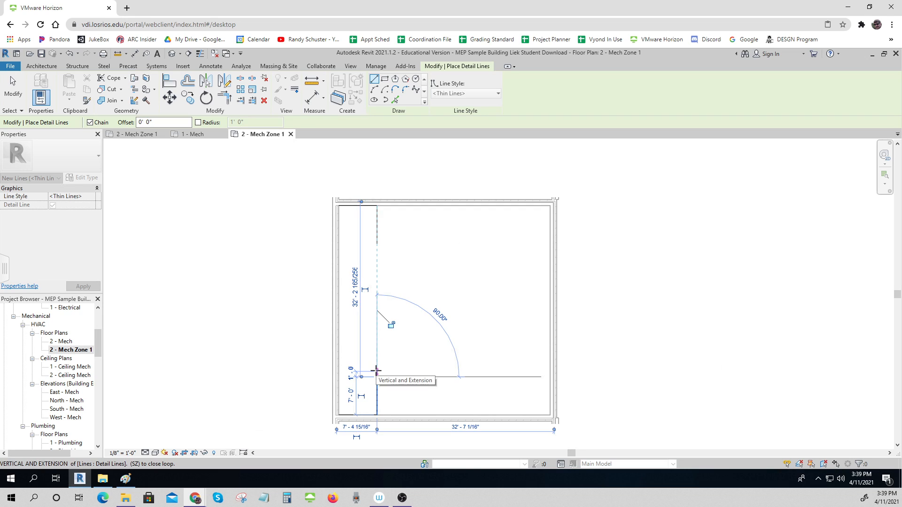
key(Escape)
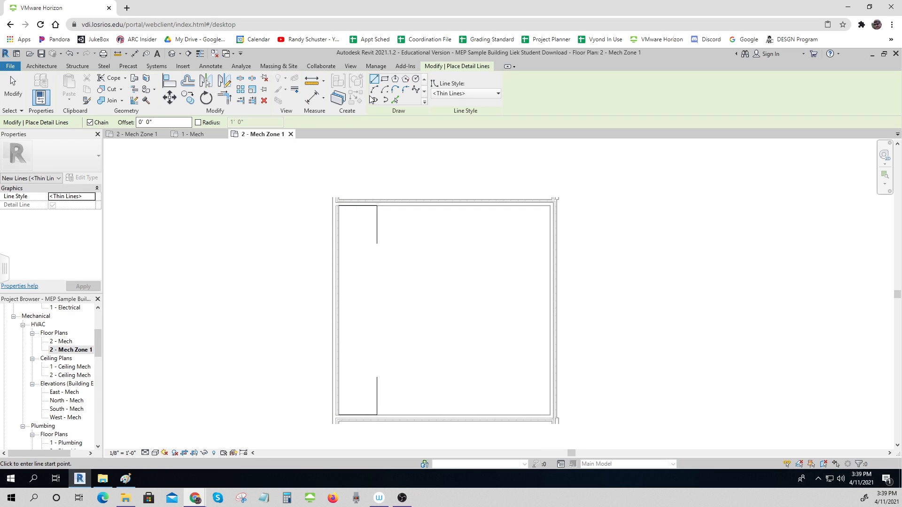
Draw a vertical detail line joining the free ends of the two 7' vertical lines.
click(377, 376)
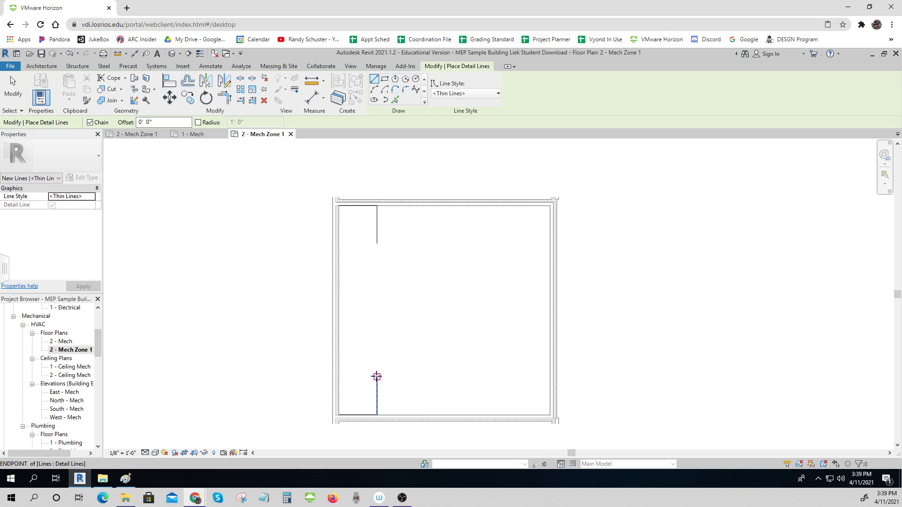
click(541, 376)
key(ctrl+z)
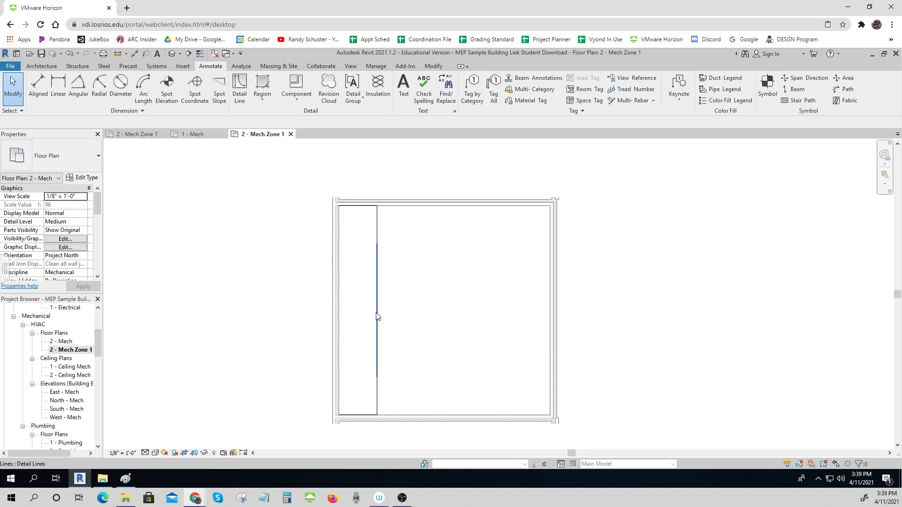
Check the register neck size and airflow noted on the Zone 1 layout in Paint, and return to the Revit plan.
key(ctrl)
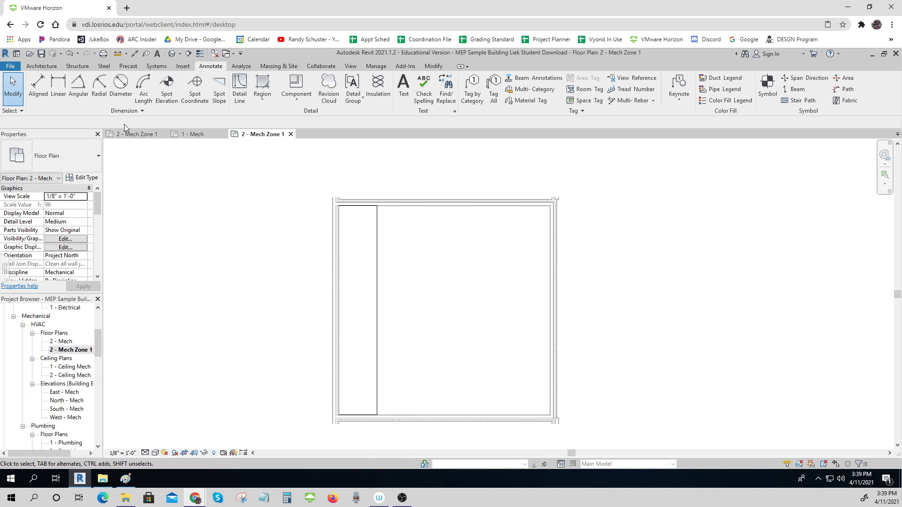
key(ctrl)
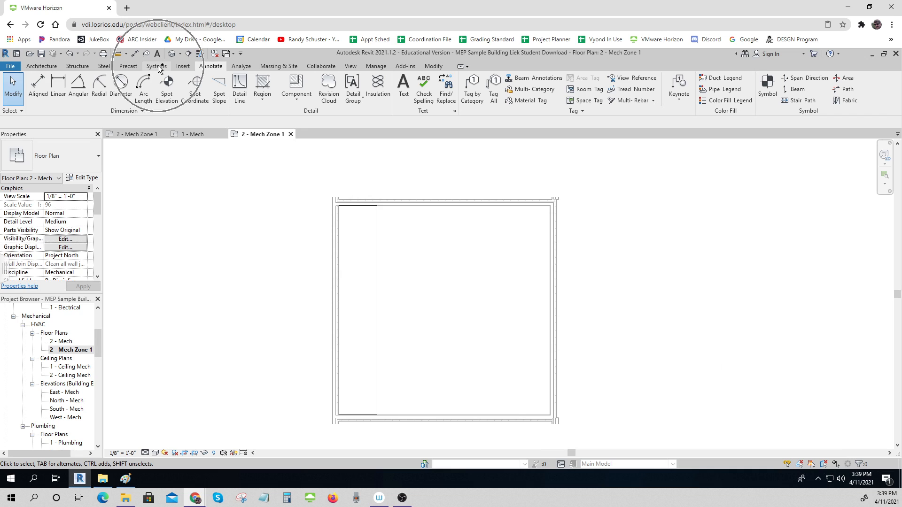
key(ctrl)
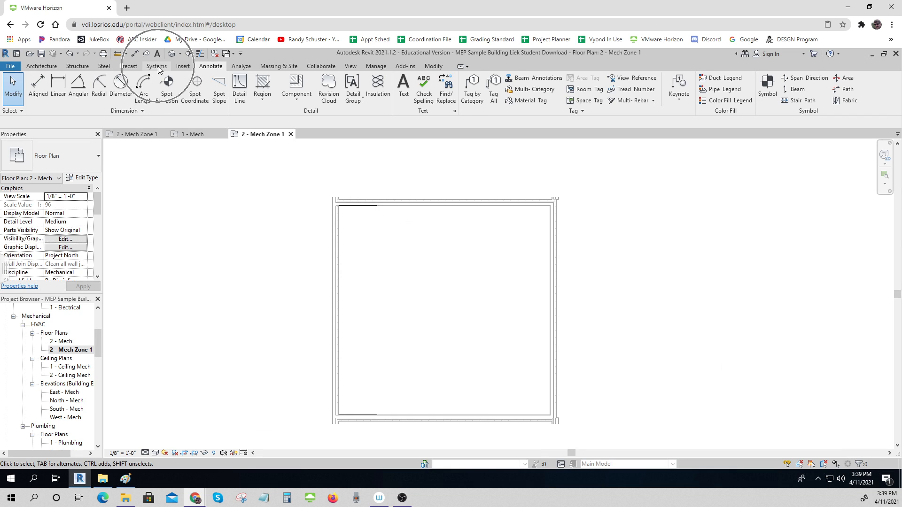
click(158, 67)
key(ctrl)
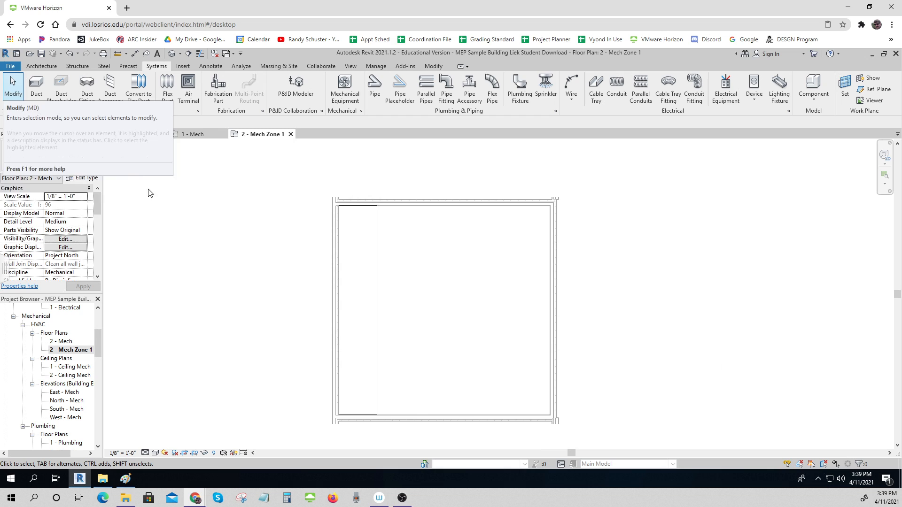
click(125, 478)
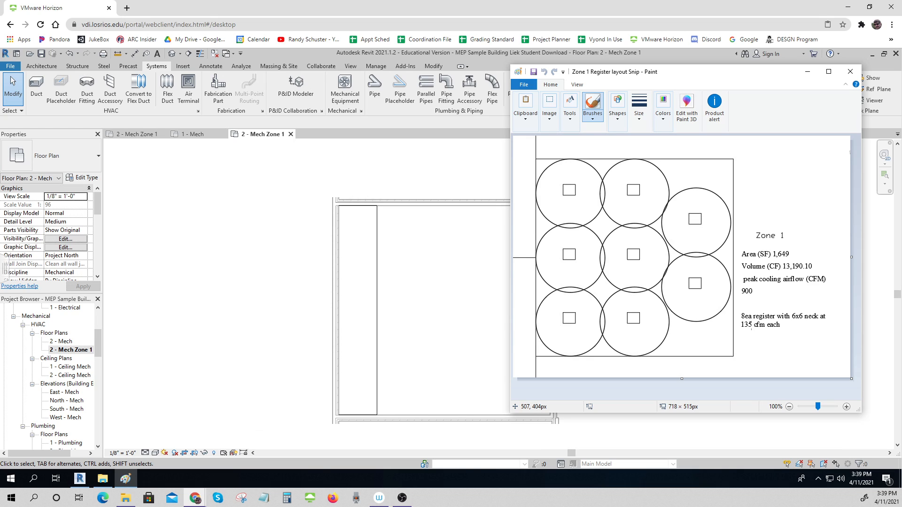
click(246, 342)
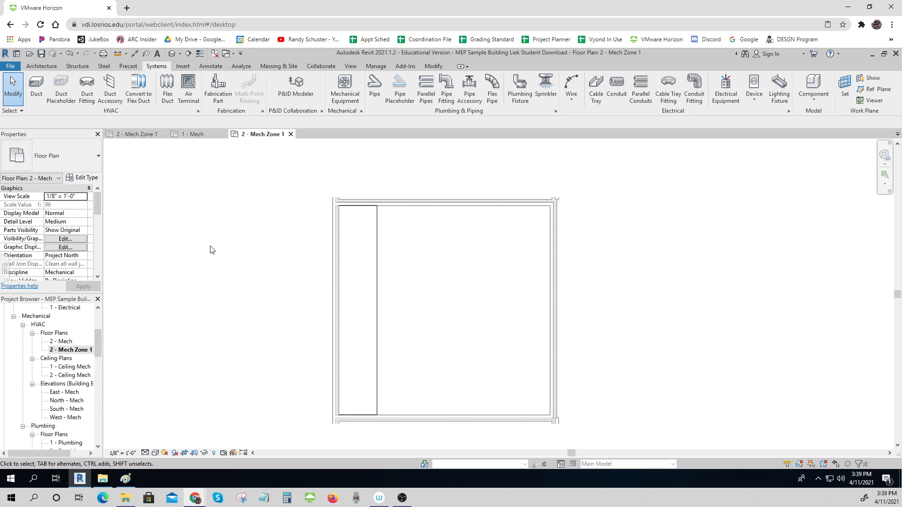
Start placing a Supply Diffuser air terminal and duplicate its 24 x 24 Face 12 x 12 Connection type as "24 x 24 Face 6x6 Connection 1".
click(189, 90)
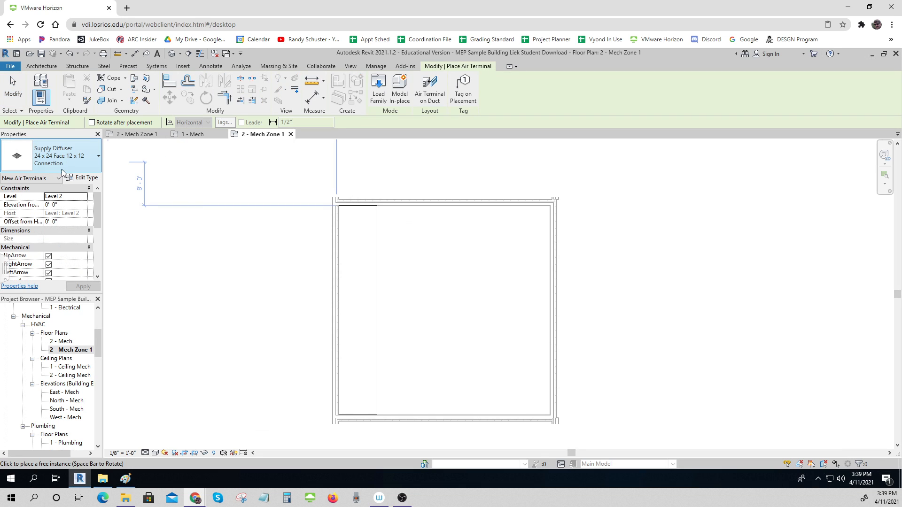
click(98, 157)
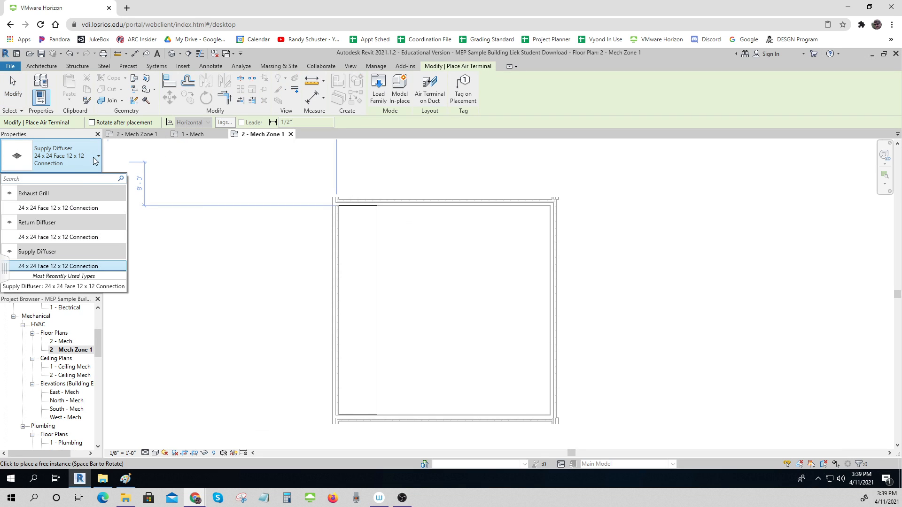
click(62, 266)
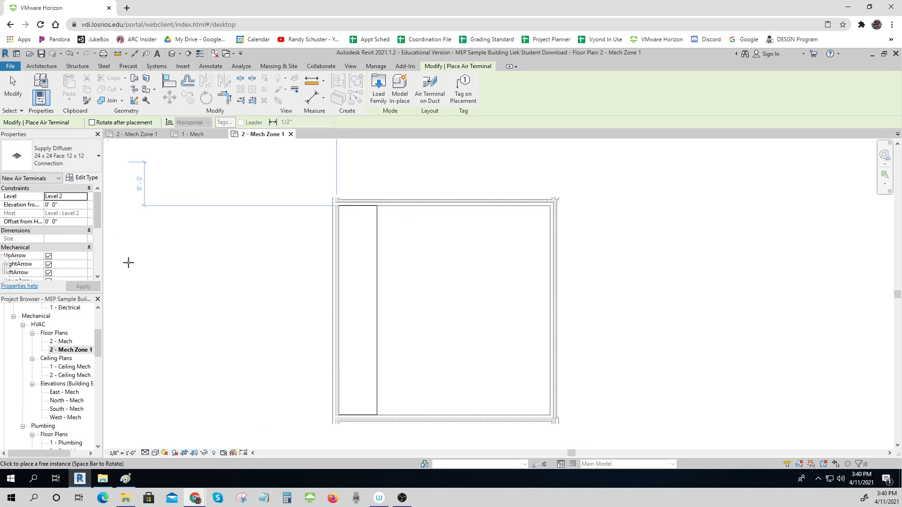
click(87, 178)
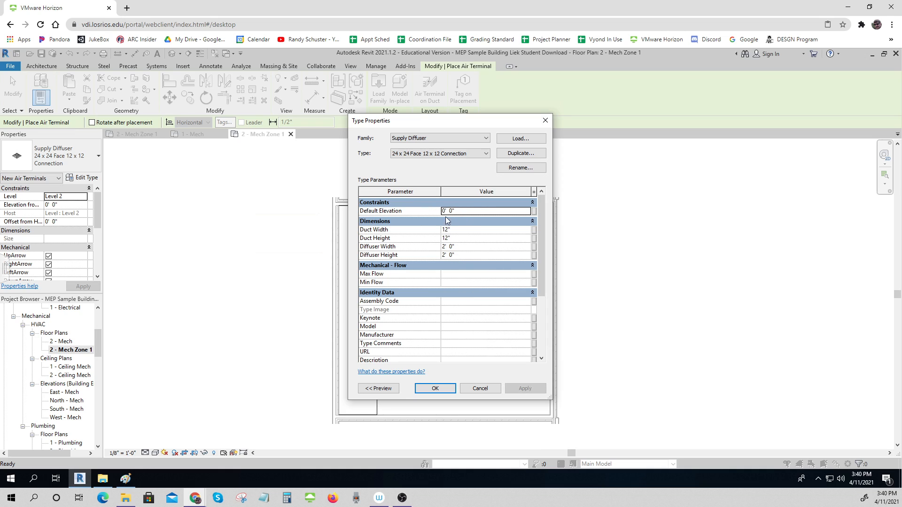
click(516, 154)
drag(441, 254, 455, 254)
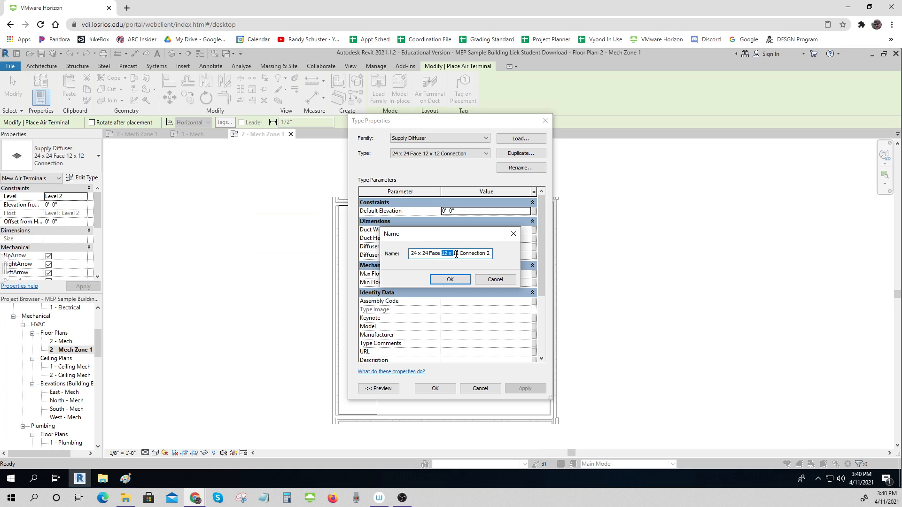
text(6)
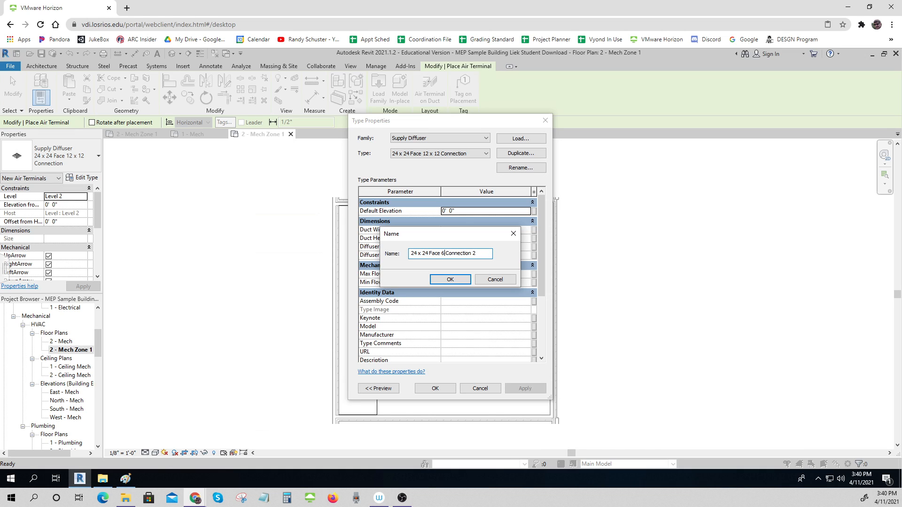
text(x6)
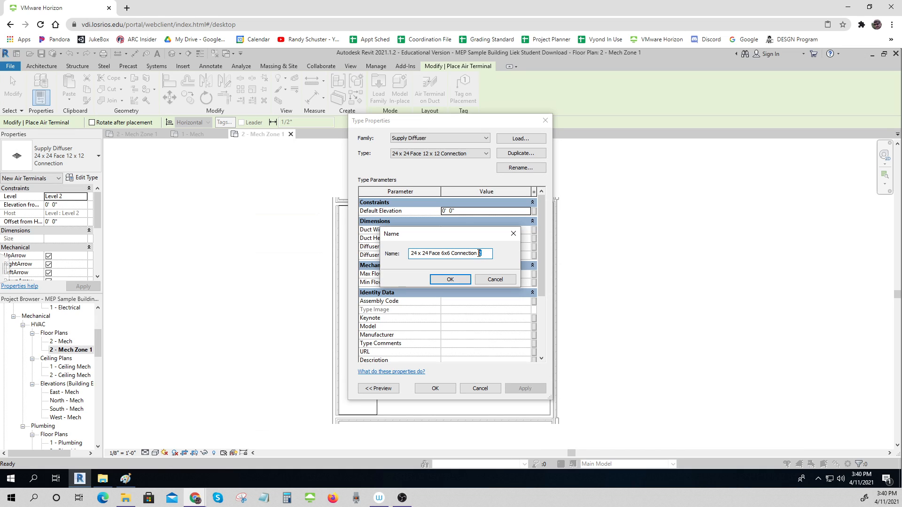
click(443, 281)
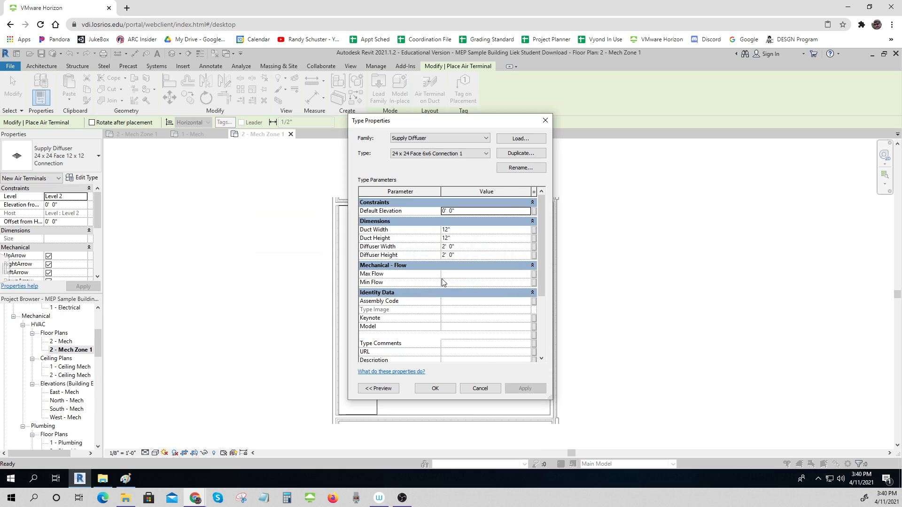
Set the new diffuser type's duct width and duct height to 6" and accept the type properties.
click(452, 231)
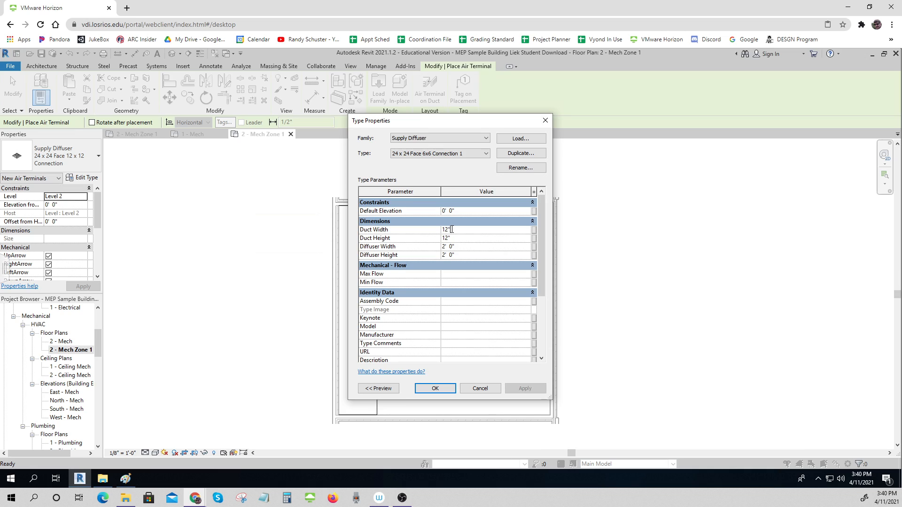
drag(451, 229, 429, 230)
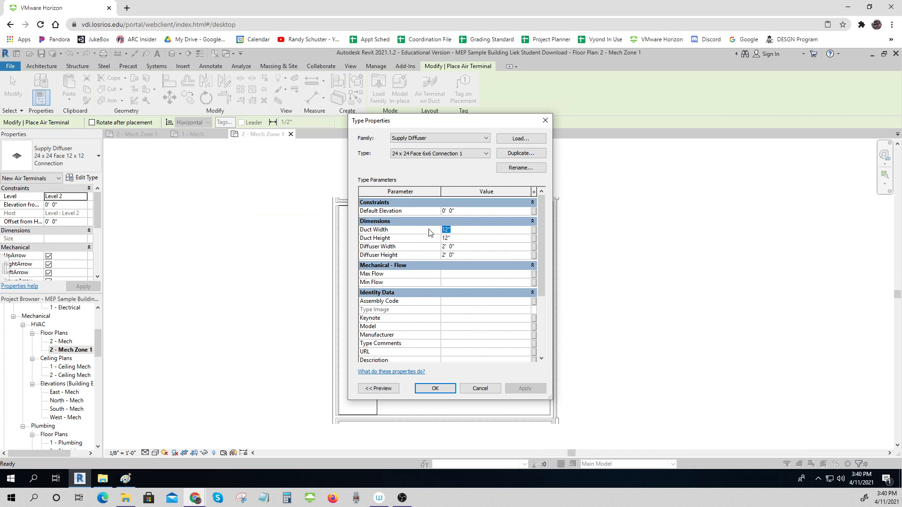
click(455, 238)
scroll(455, 330, down, 3)
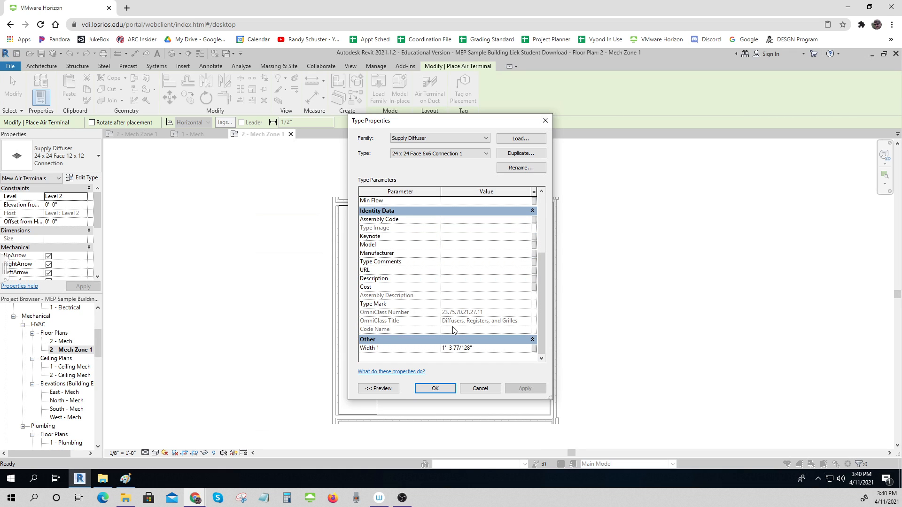
scroll(453, 326, up, 3)
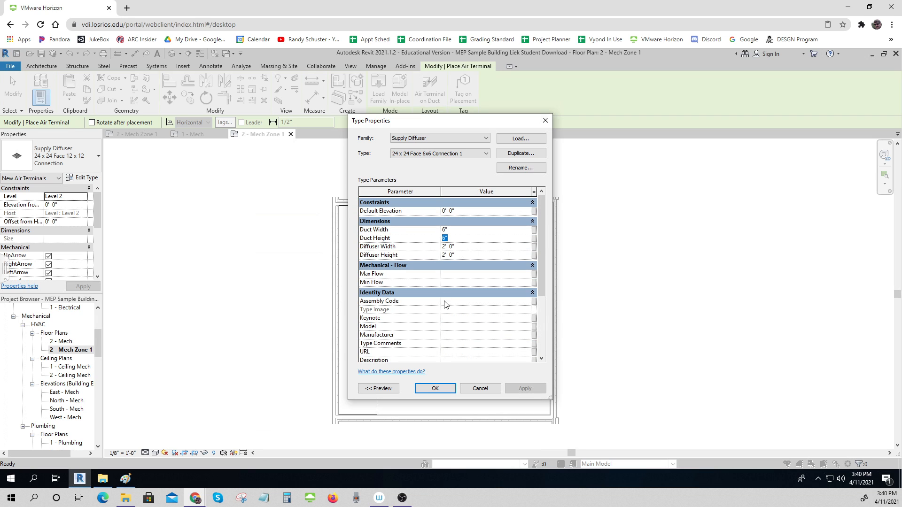
click(438, 388)
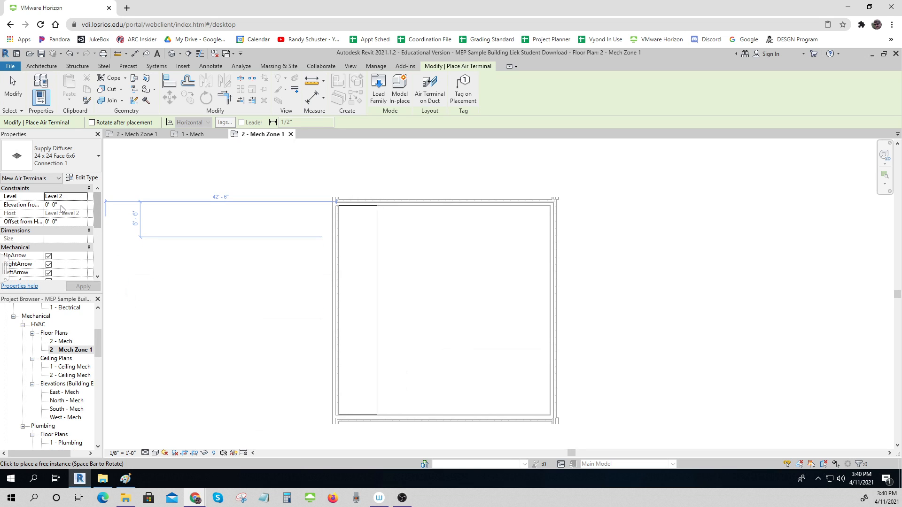
Set the new air terminals' level to Level 1, elevation from level to 10' and flow to 135 CFM.
click(82, 199)
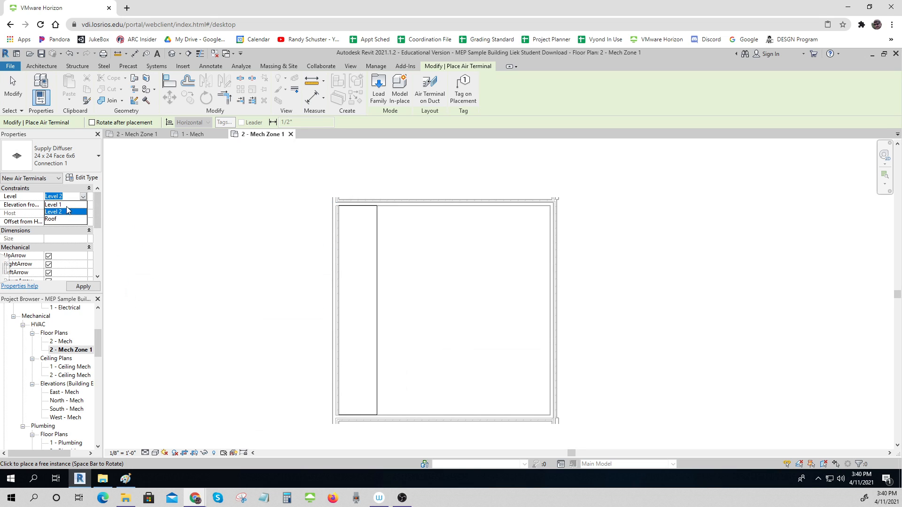
click(61, 205)
click(66, 206)
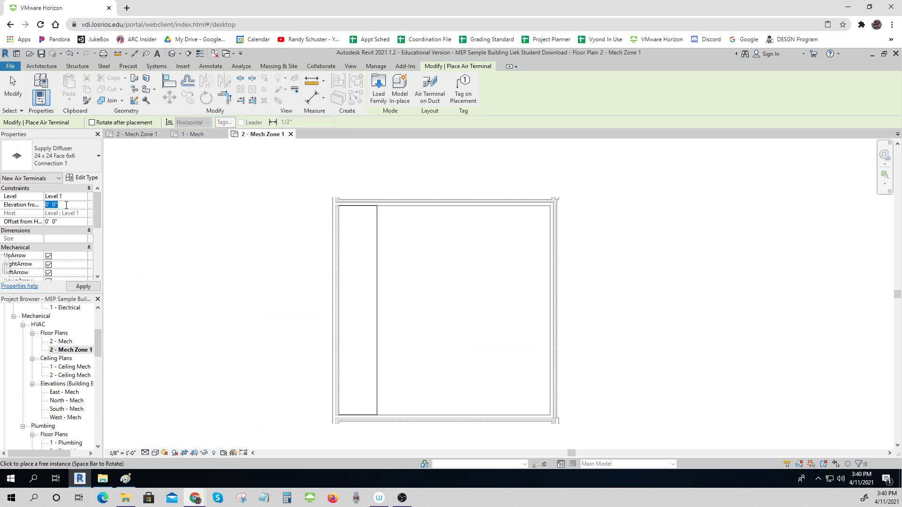
text(10)
drag(99, 212, 97, 246)
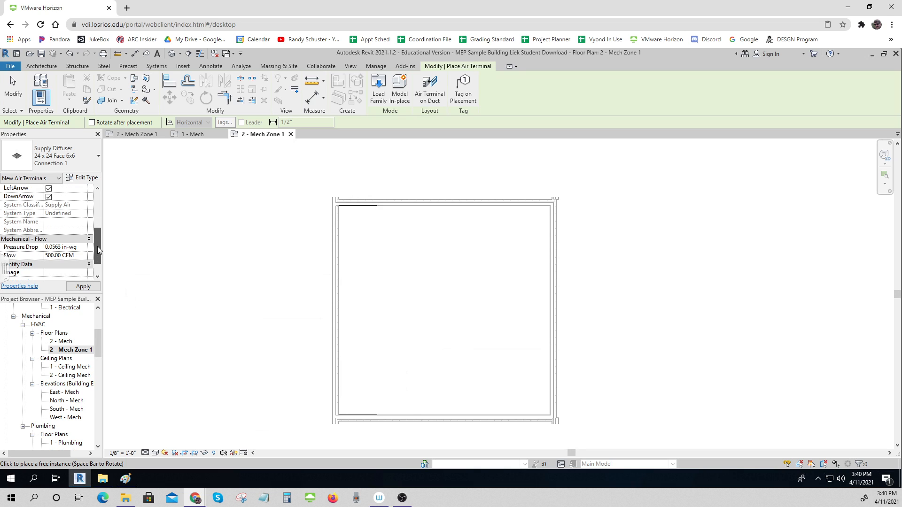
click(61, 255)
text(135)
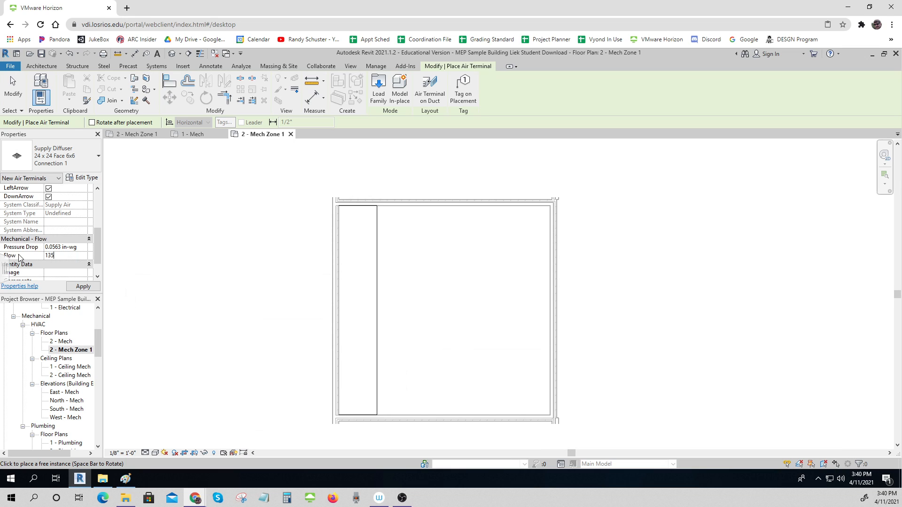
click(83, 287)
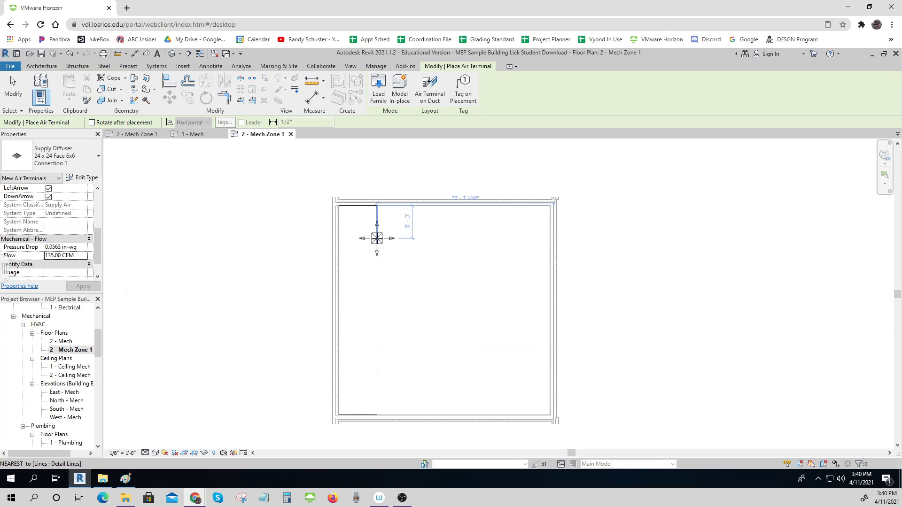
Place three supply diffusers along the vertical detail line: one 7' below the upper wall, one midway down and one near the lower end.
click(376, 243)
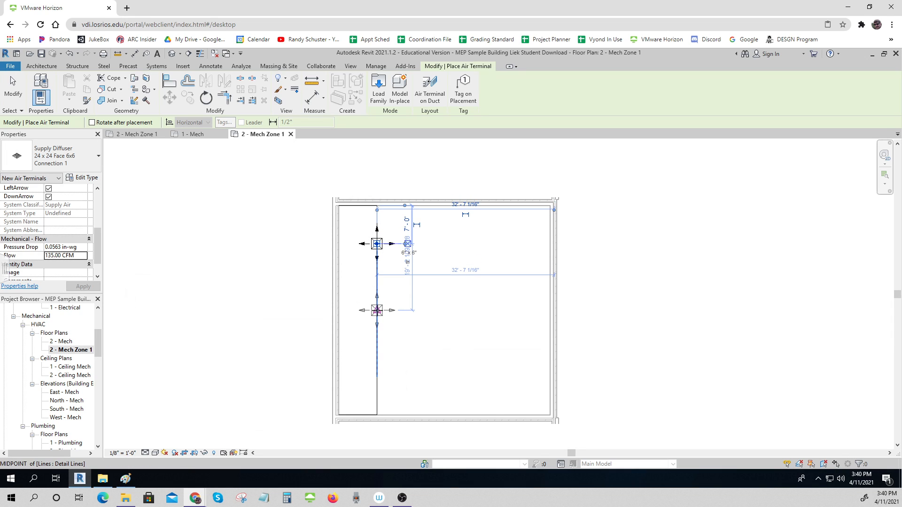
click(377, 310)
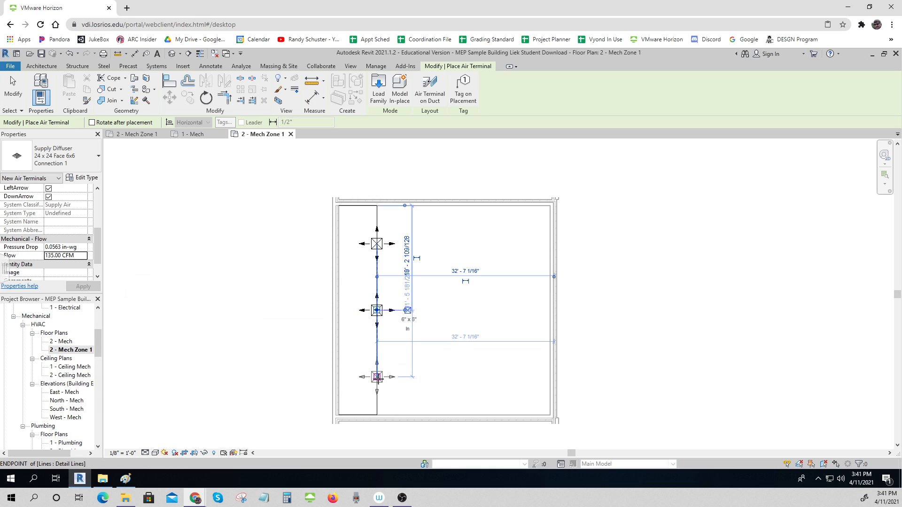
click(377, 378)
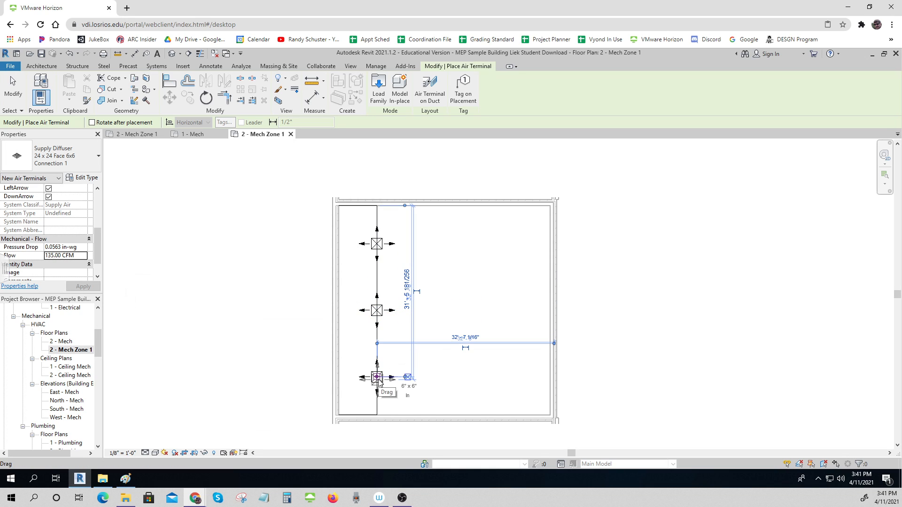
key(Escape)
key(Escape)
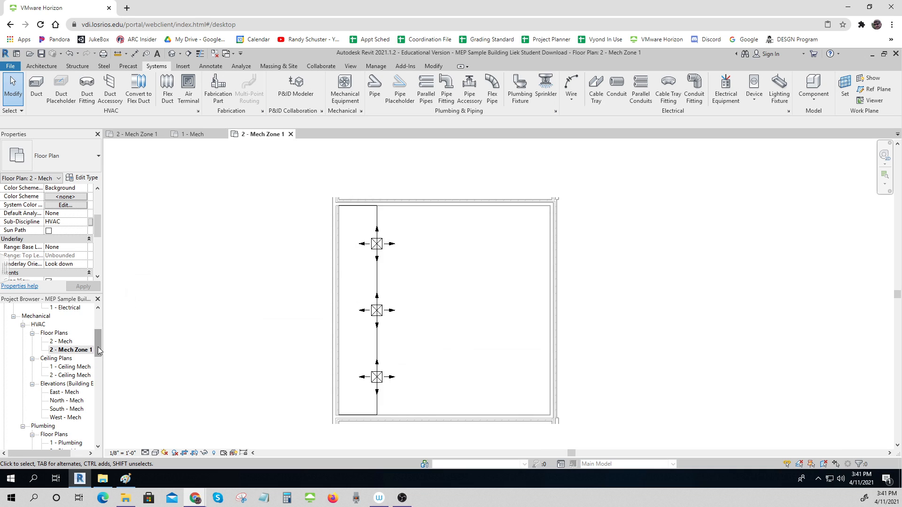
Duplicate the 3D Plumbing view without detailing and select the copy.
drag(99, 350, 97, 364)
right_click(61, 376)
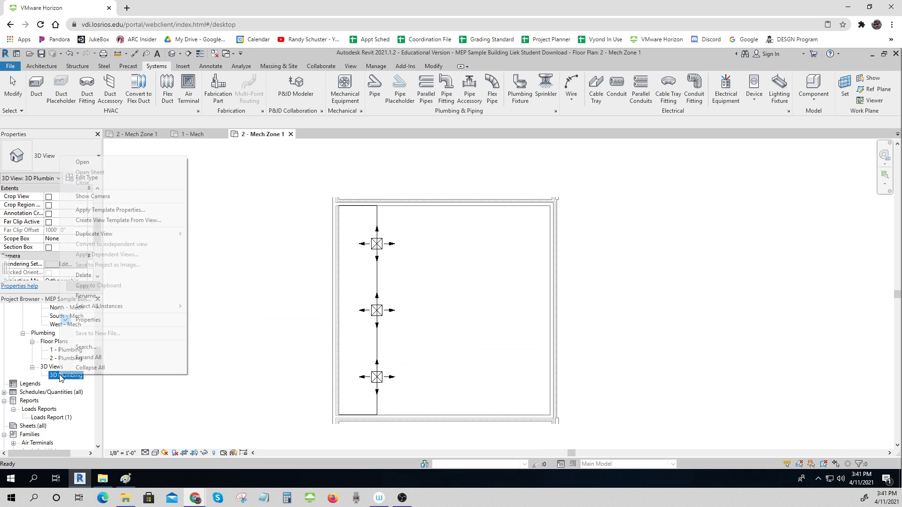
mouse_move(99, 234)
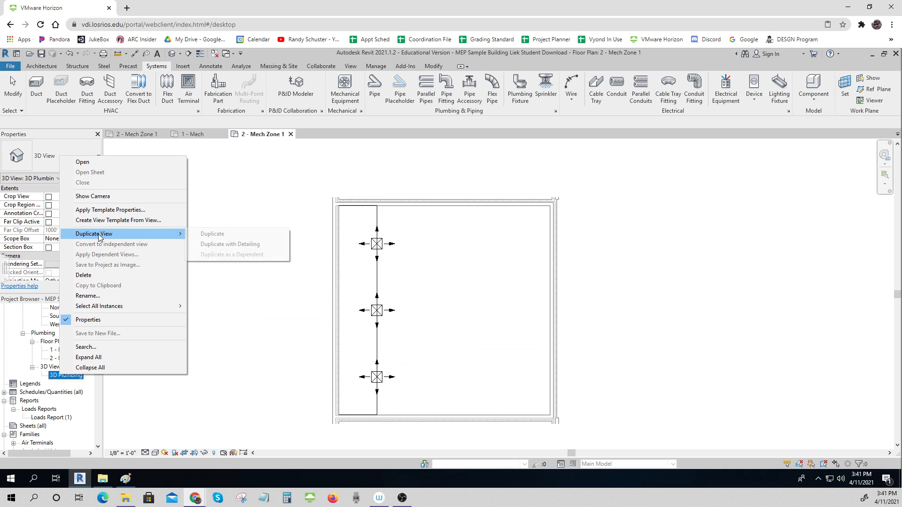
click(219, 235)
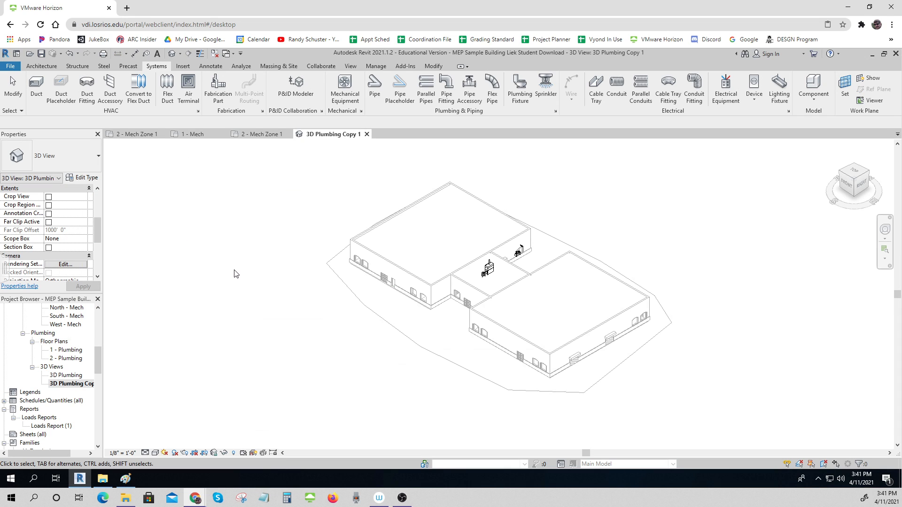
click(66, 384)
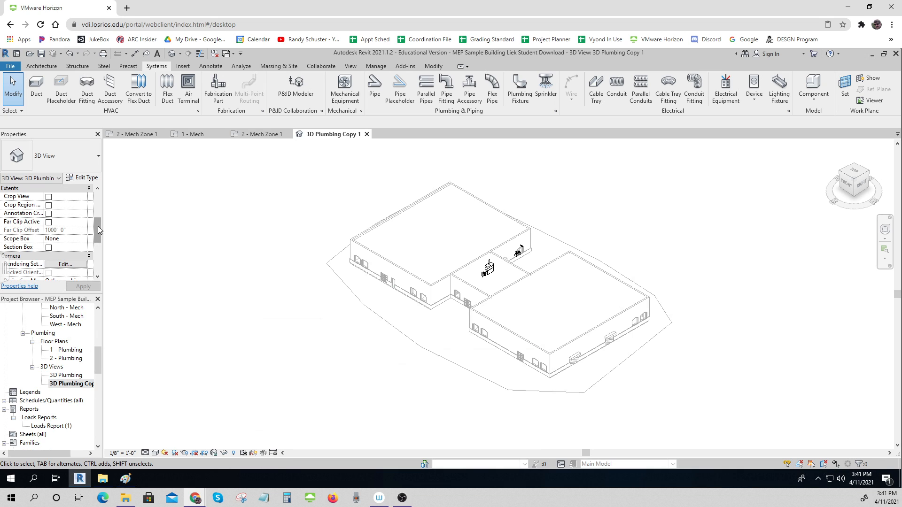
Set the copied 3D view's sub-discipline to HVAC and apply it.
drag(98, 226, 99, 207)
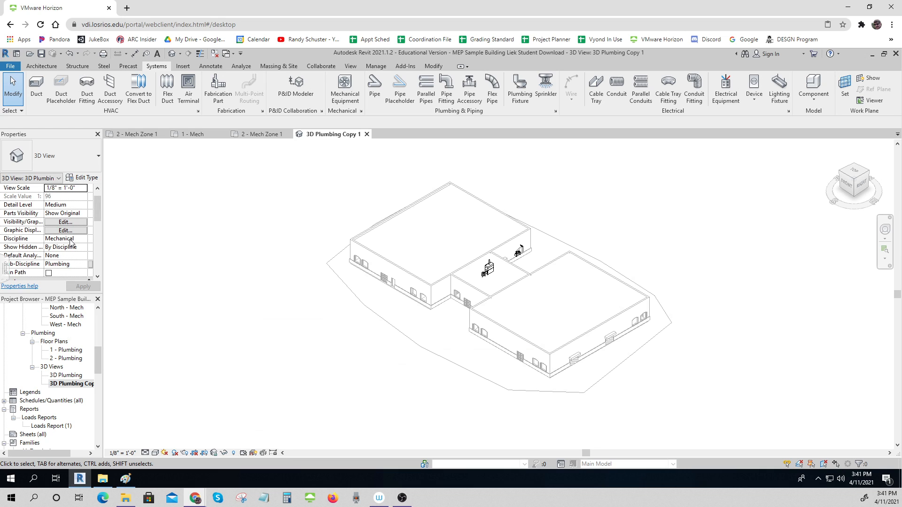
click(74, 265)
click(83, 264)
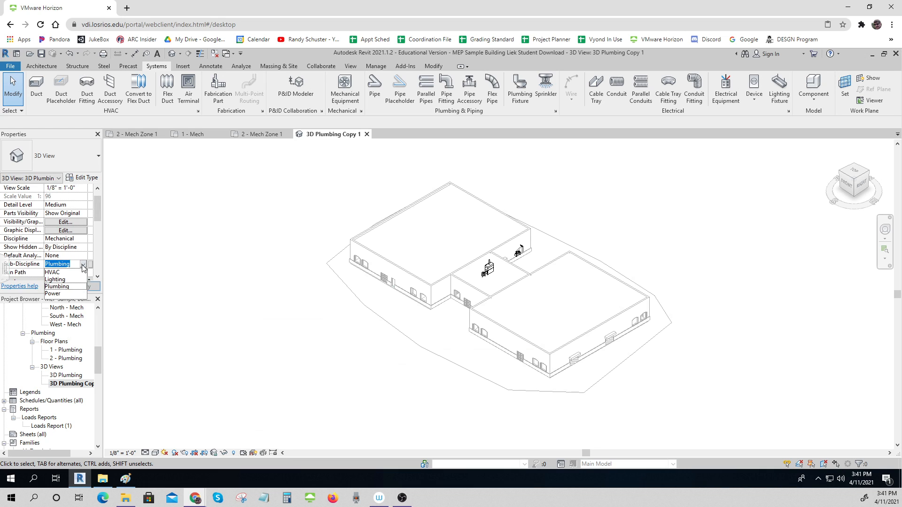
click(55, 272)
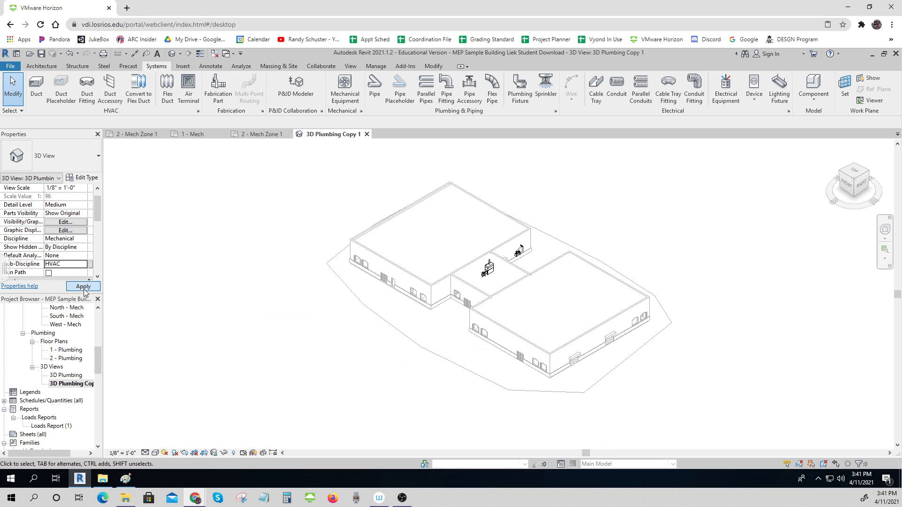
click(83, 286)
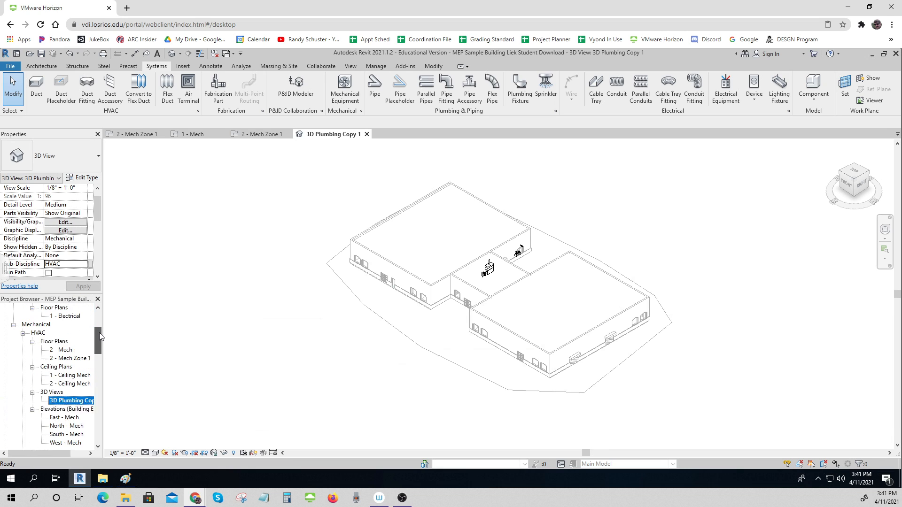
Rename the copied 3D view as 3D HVAC.
right_click(64, 403)
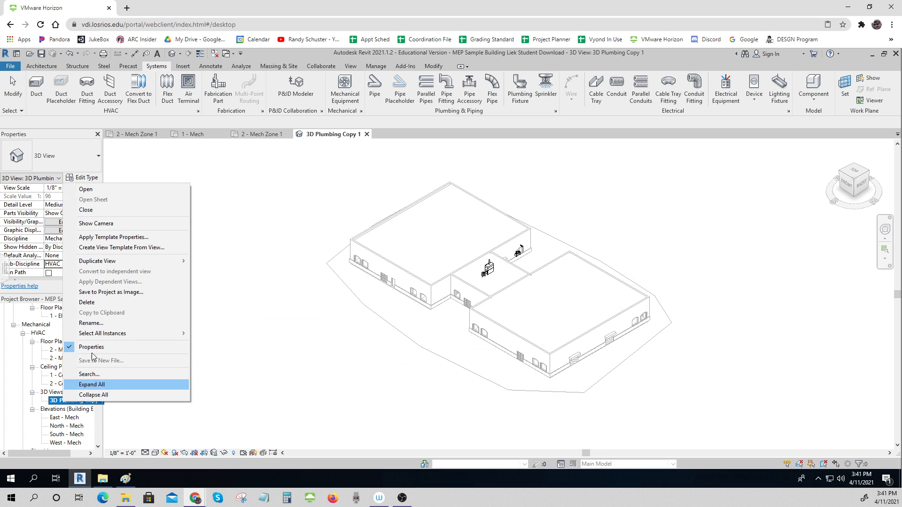
click(89, 323)
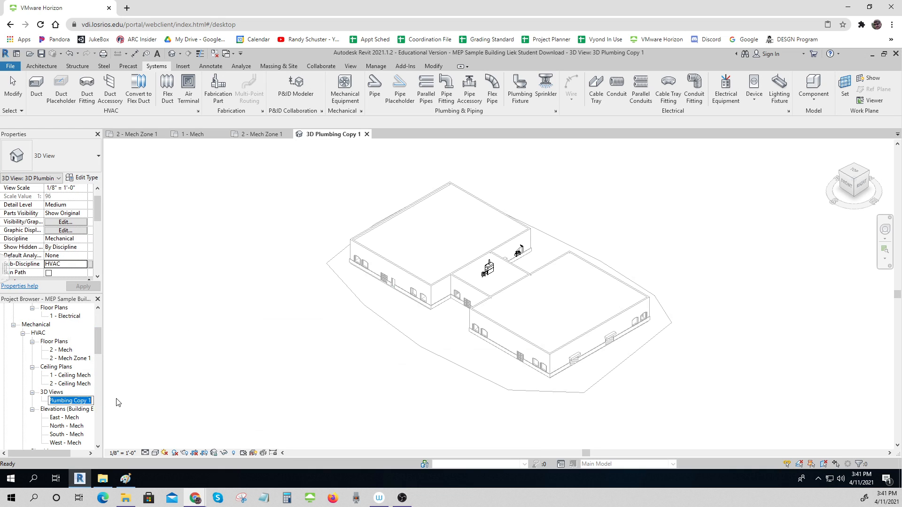
text(HVAC)
Toggle Air Terminals in the 1 - Ceiling Mech plan's visibility overrides, check the other model categories and accept the overrides.
click(73, 376)
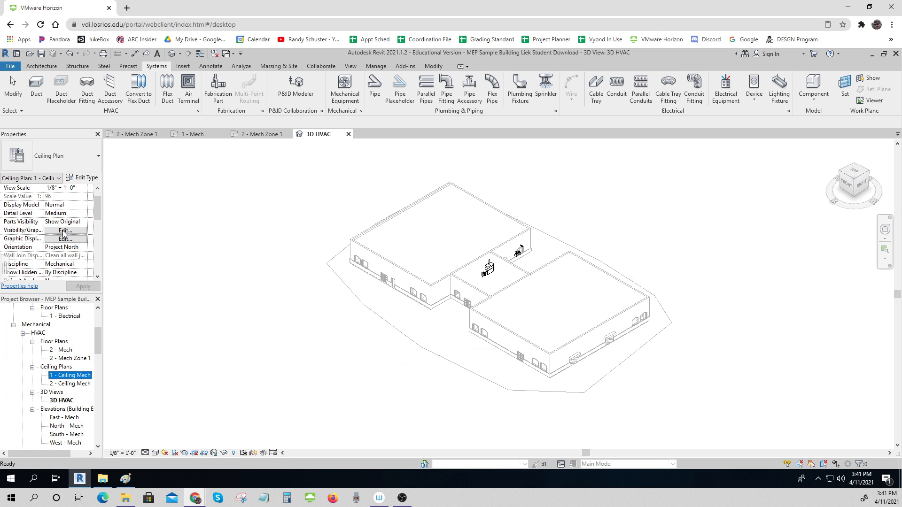
click(65, 231)
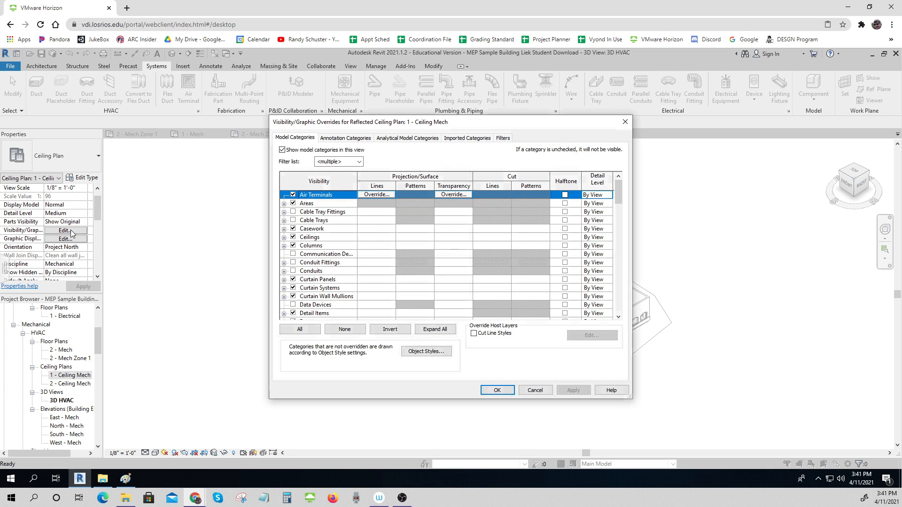
click(293, 195)
scroll(355, 224, down, 1)
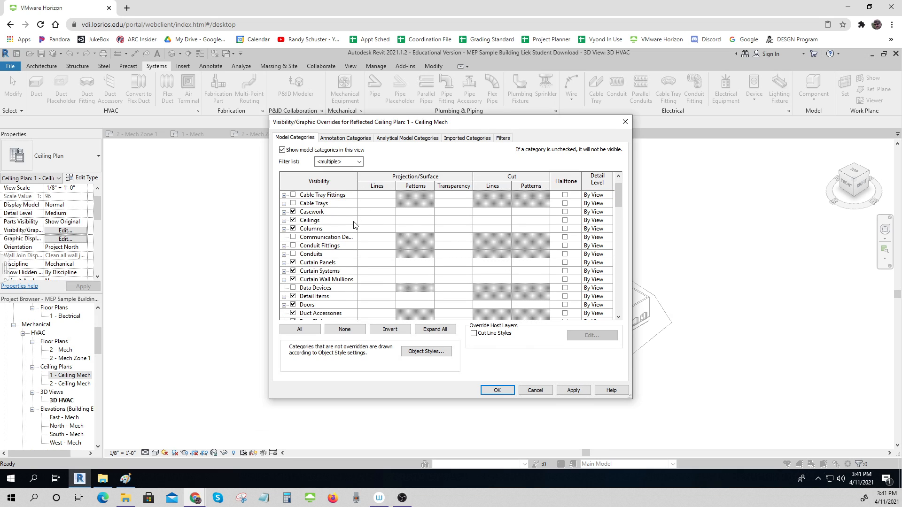
scroll(355, 225, down, 4)
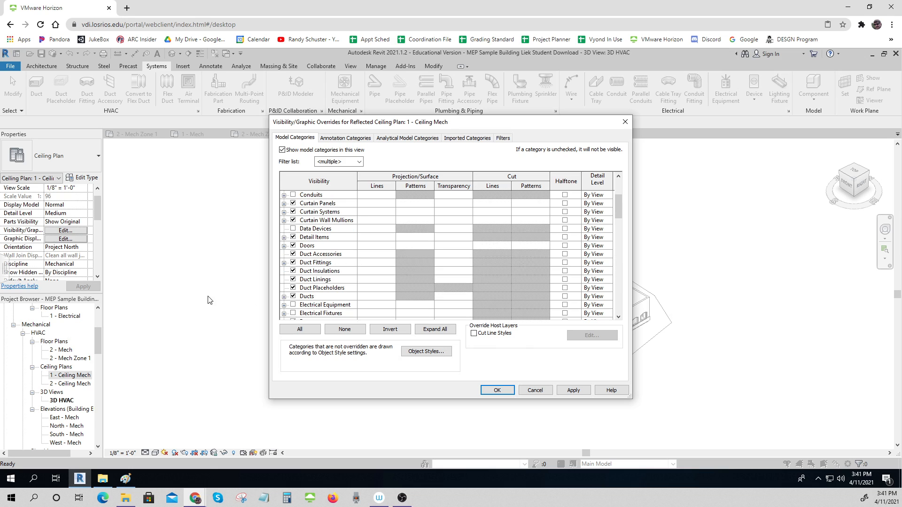
scroll(495, 390, up, 1)
click(496, 390)
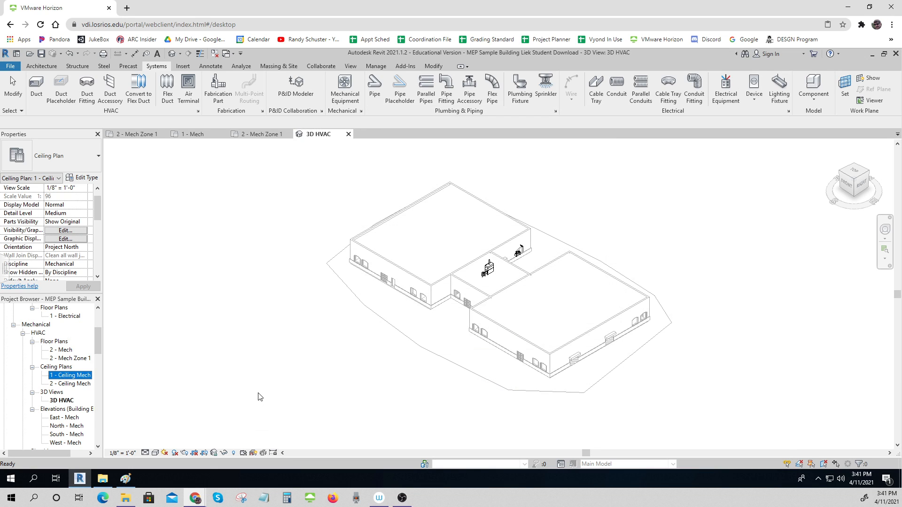
Set the 3D HVAC view's visual style to Wireframe.
scroll(487, 290, up, 5)
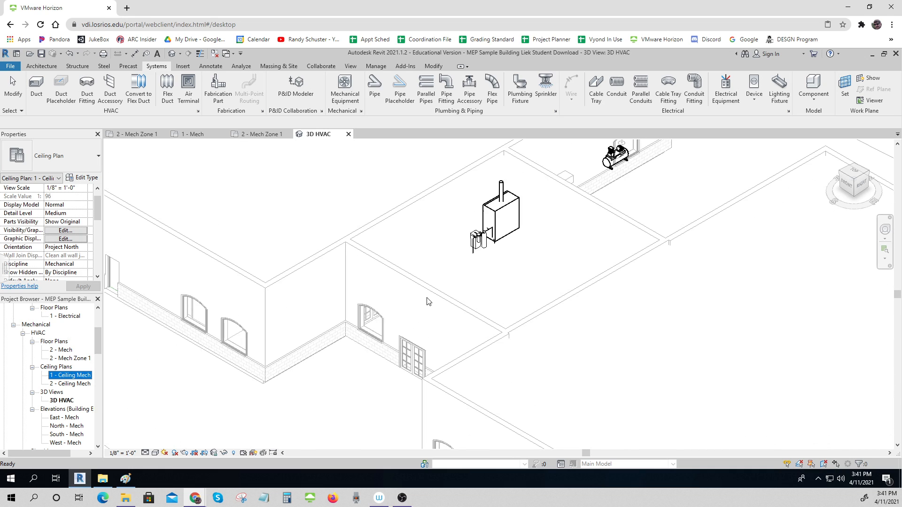
click(157, 454)
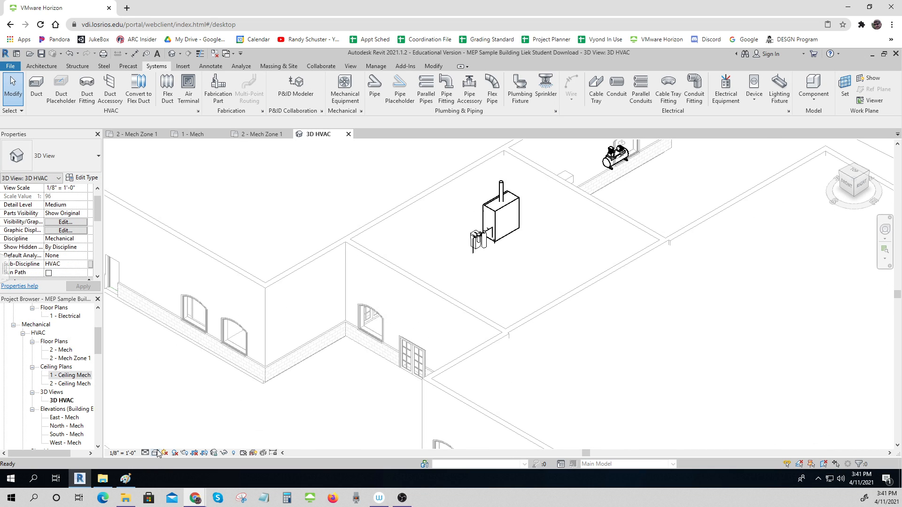
click(155, 454)
click(188, 405)
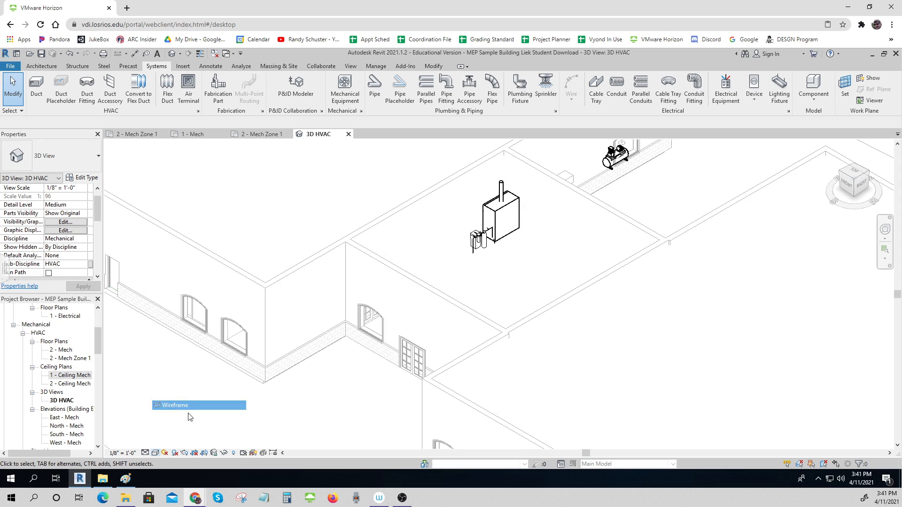
scroll(217, 411, down, 2)
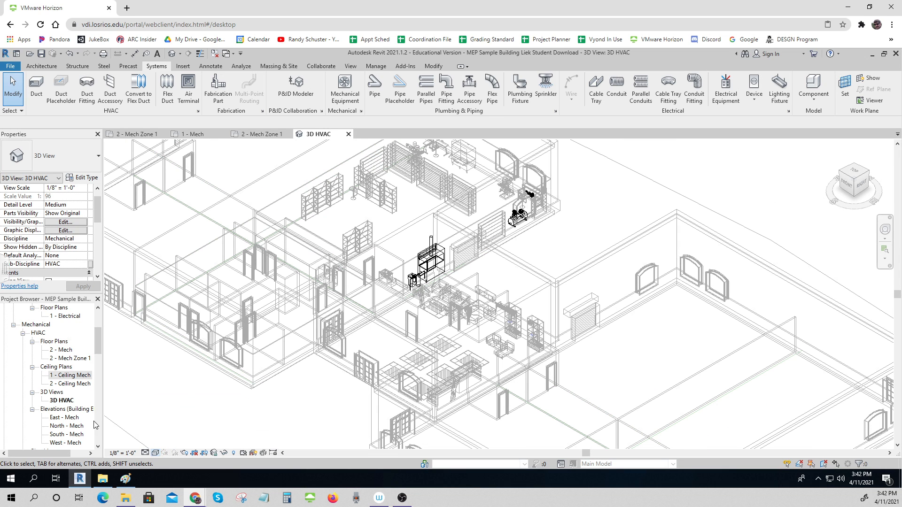
Return to the 2 - Mech Zone 1 floor plan and check the placed middle diffuser.
click(71, 375)
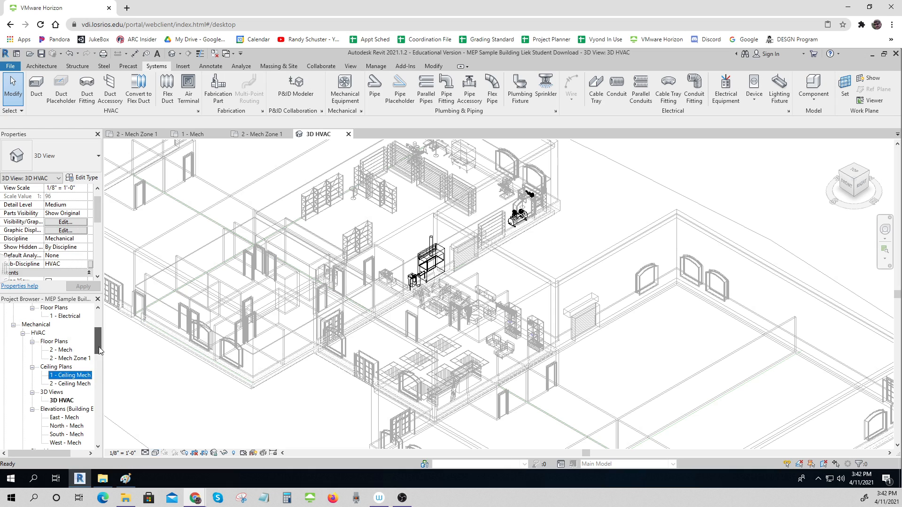
scroll(75, 404, down, 2)
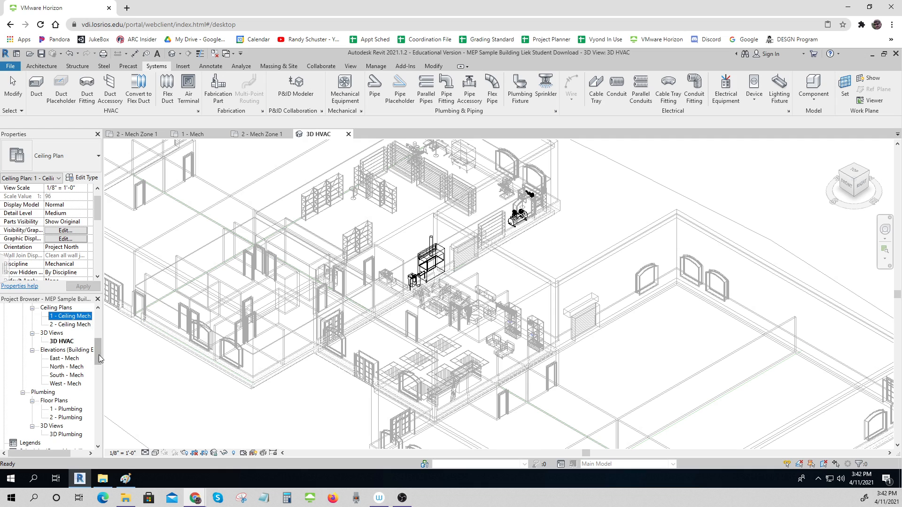
drag(100, 359, 99, 345)
double_click(71, 349)
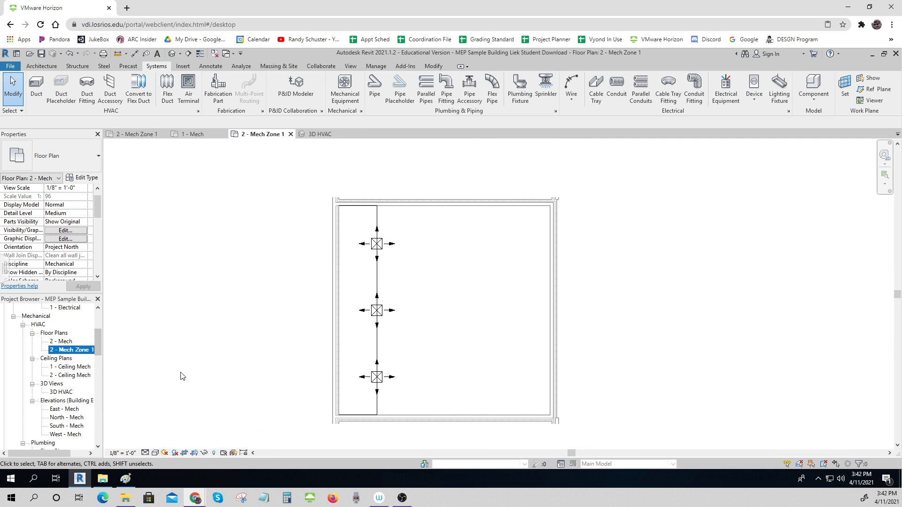
click(372, 316)
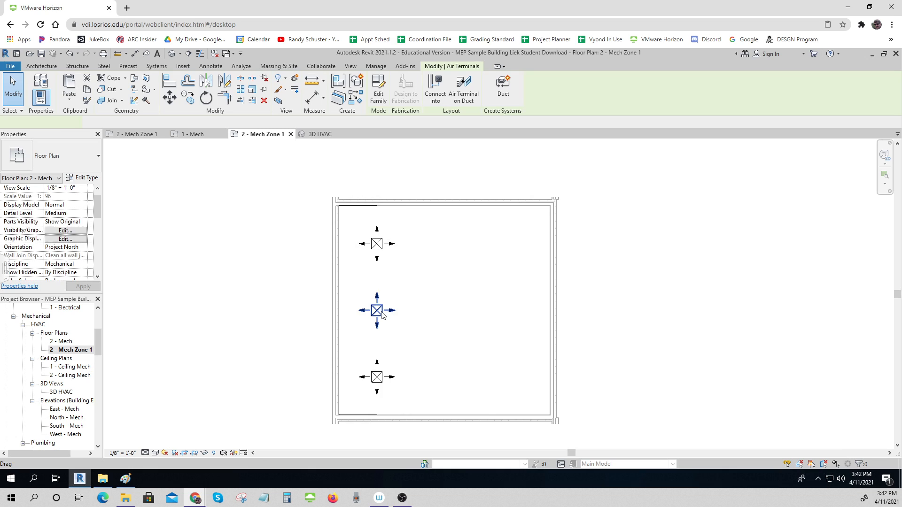
click(263, 354)
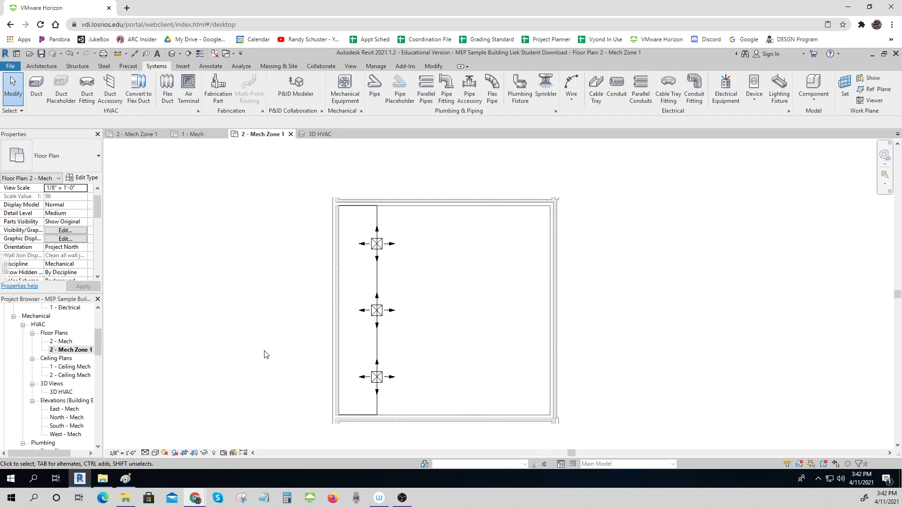
Reopen the 3D HVAC view and examine the wireframe building for the placed diffusers.
double_click(61, 392)
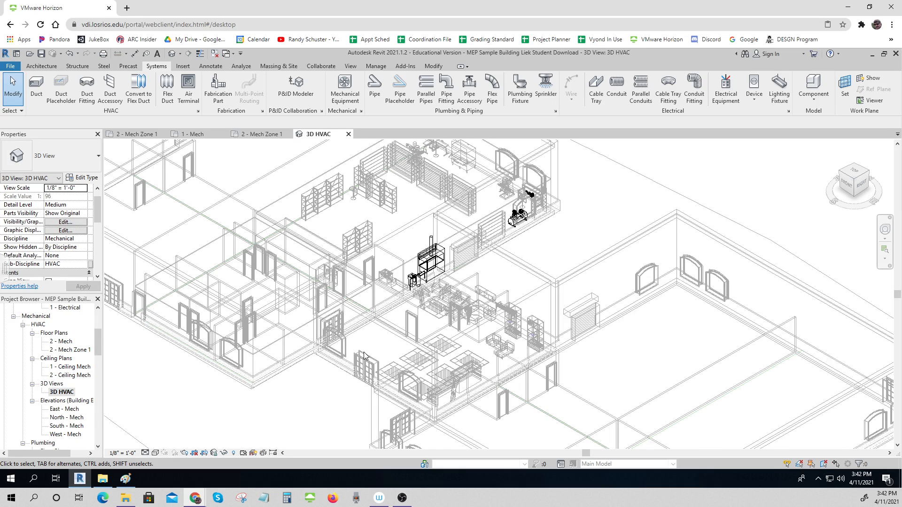
scroll(364, 355, up, 2)
shift+middle_drag(341, 373, 235, 432)
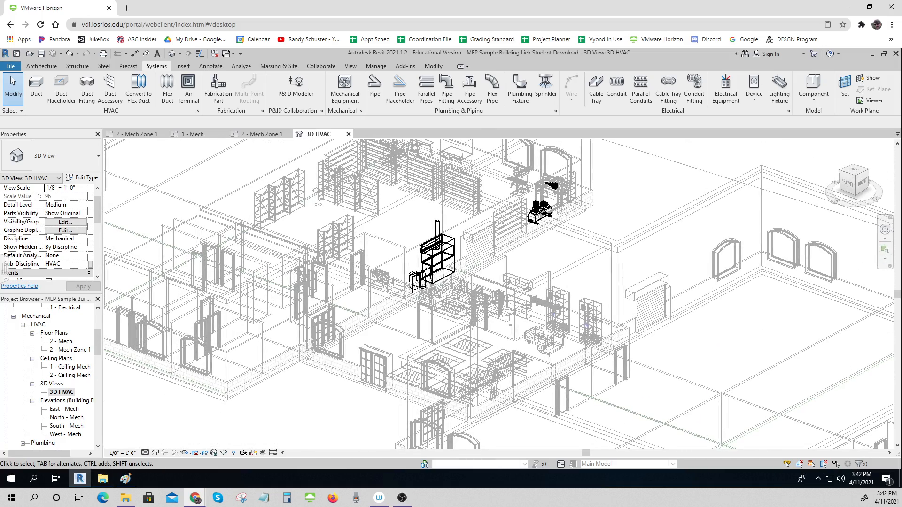